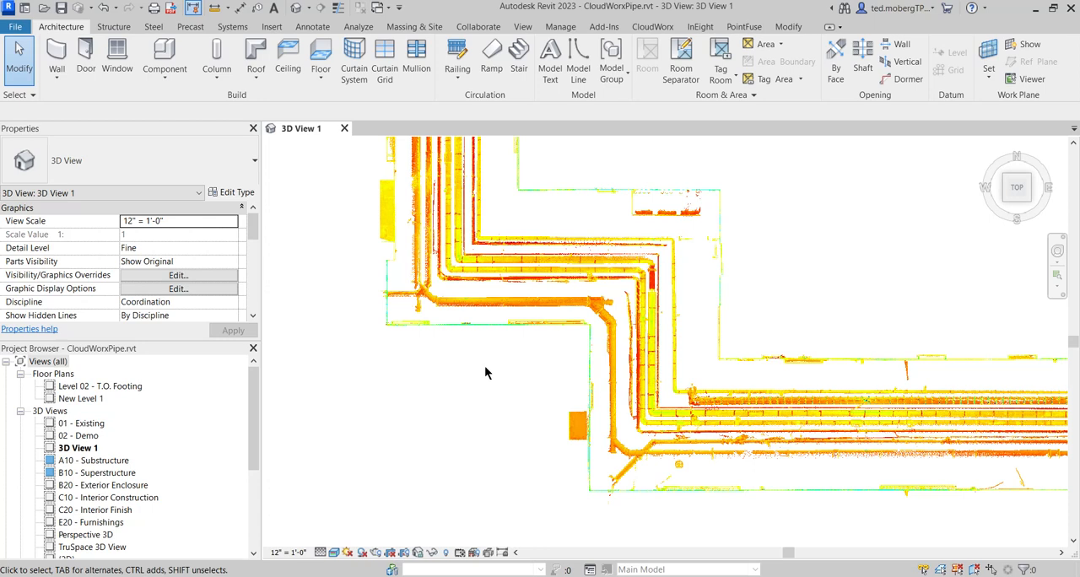
- Open the CloudWorx Pipe Modeler for the stepped group of parallel pipes in the point cloud
middle_drag(606, 336, 563, 338)
scroll(561, 336, up, 1)
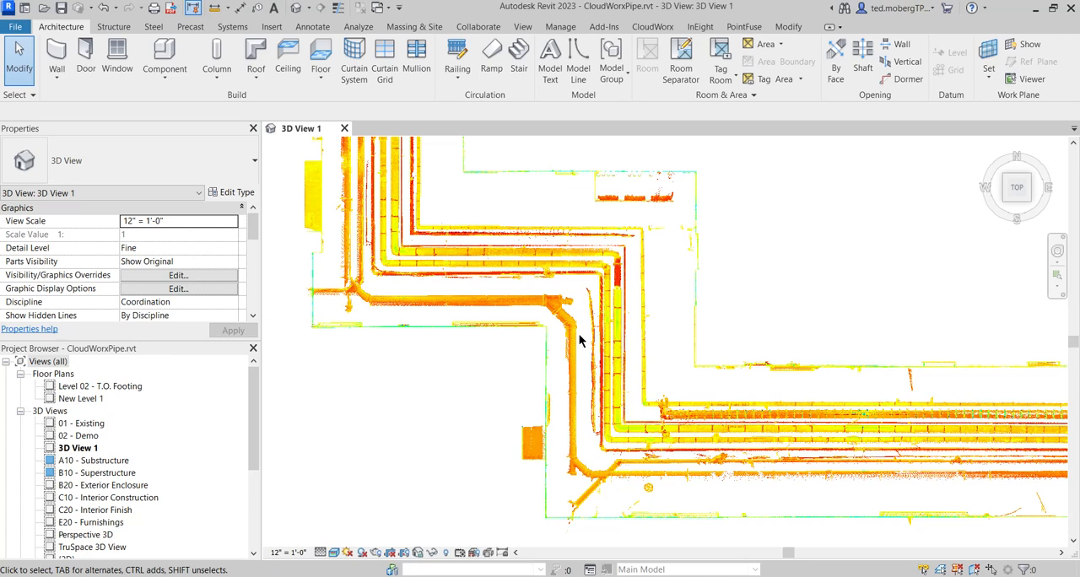
click(654, 26)
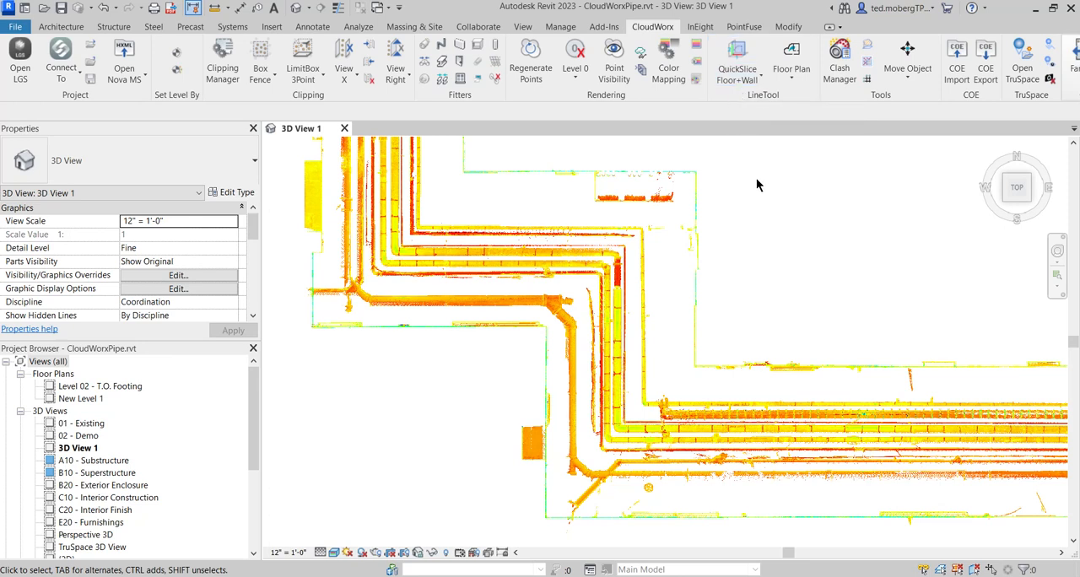
click(614, 26)
click(653, 26)
middle_drag(685, 330, 711, 300)
scroll(531, 304, up, 1)
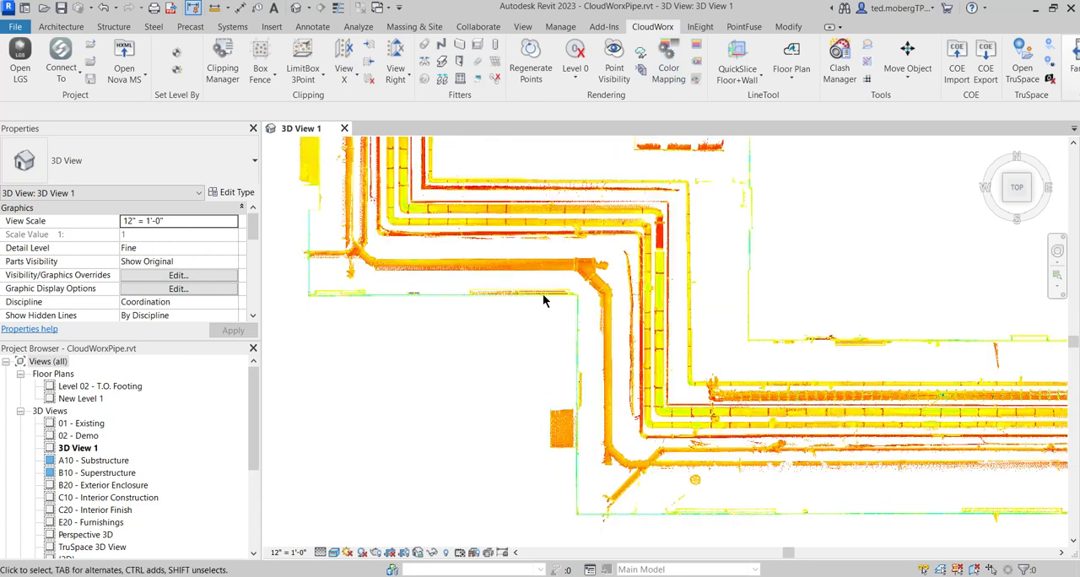
middle_drag(762, 250, 752, 268)
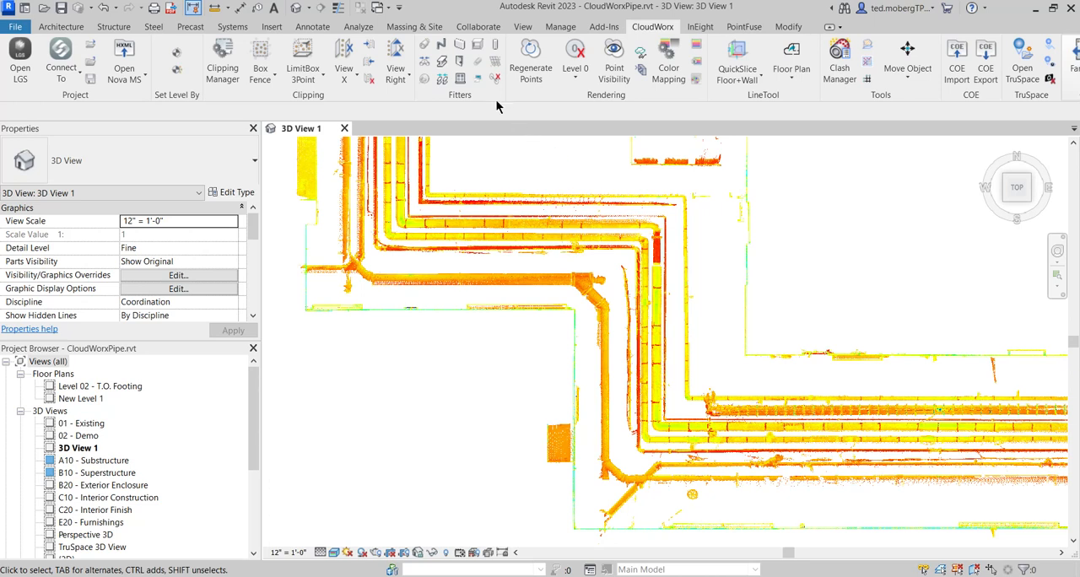
click(443, 47)
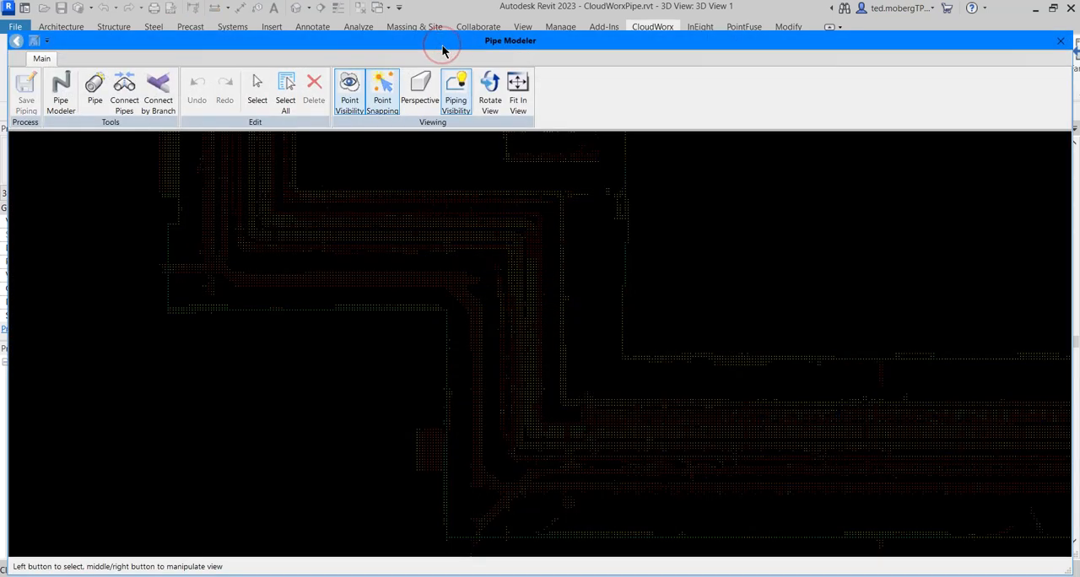
drag(465, 43, 466, 31)
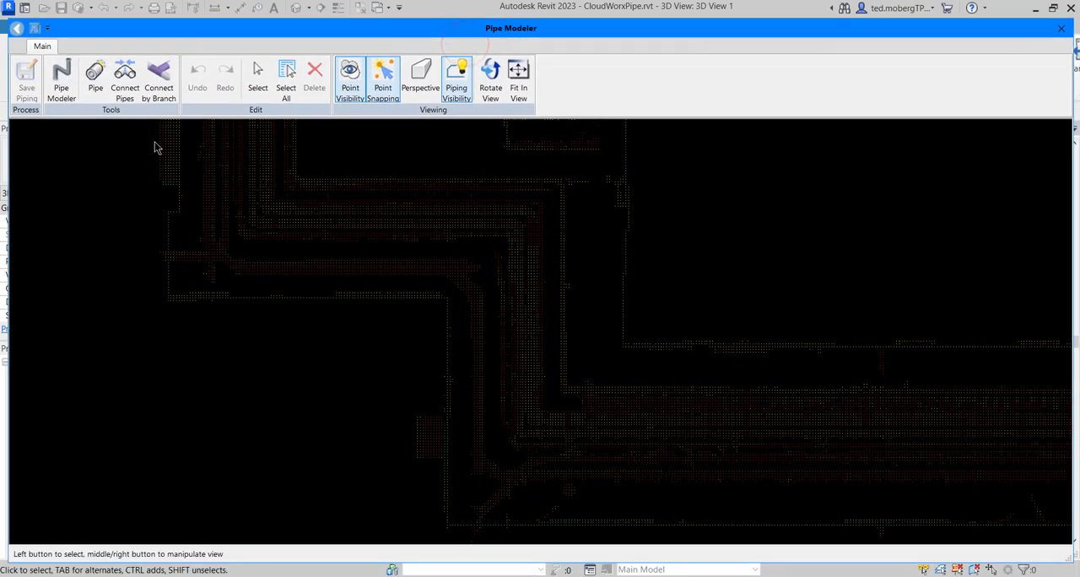
- Model the narrower of the two adjacent yellow pipe lines by picking cloud points along each straight segment through its bends
click(64, 84)
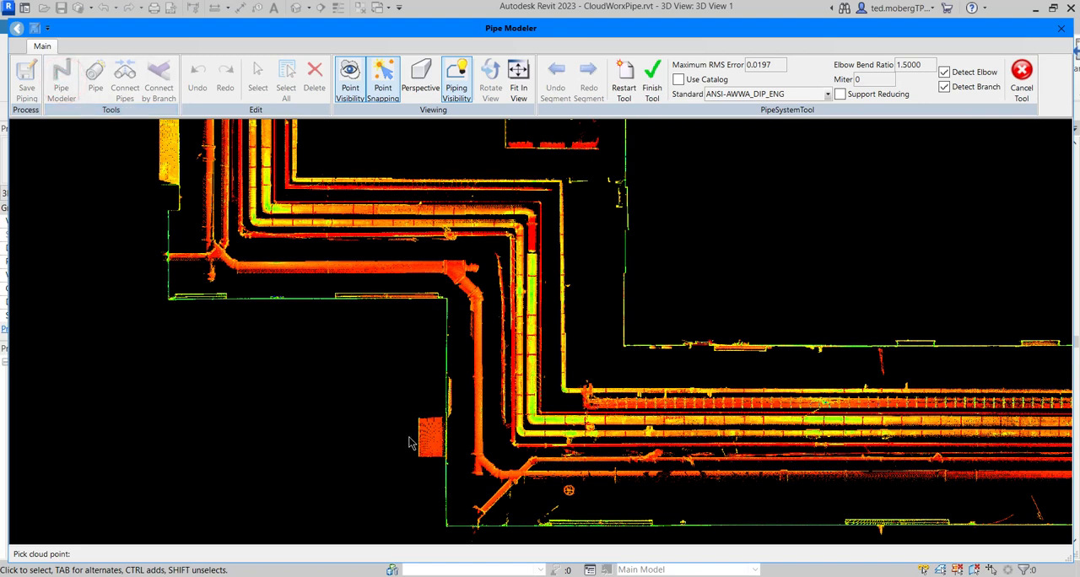
click(252, 193)
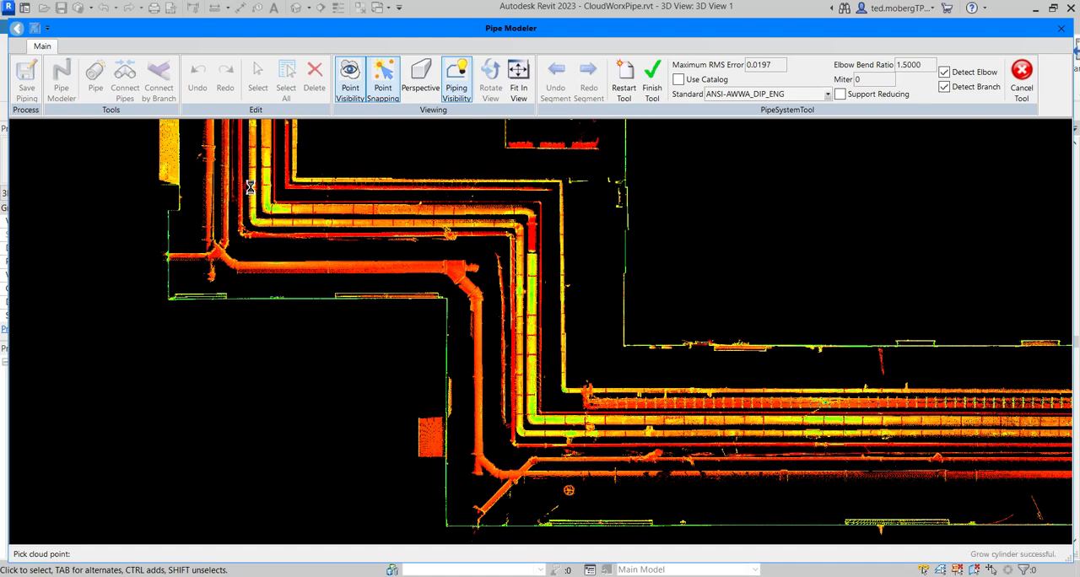
click(326, 224)
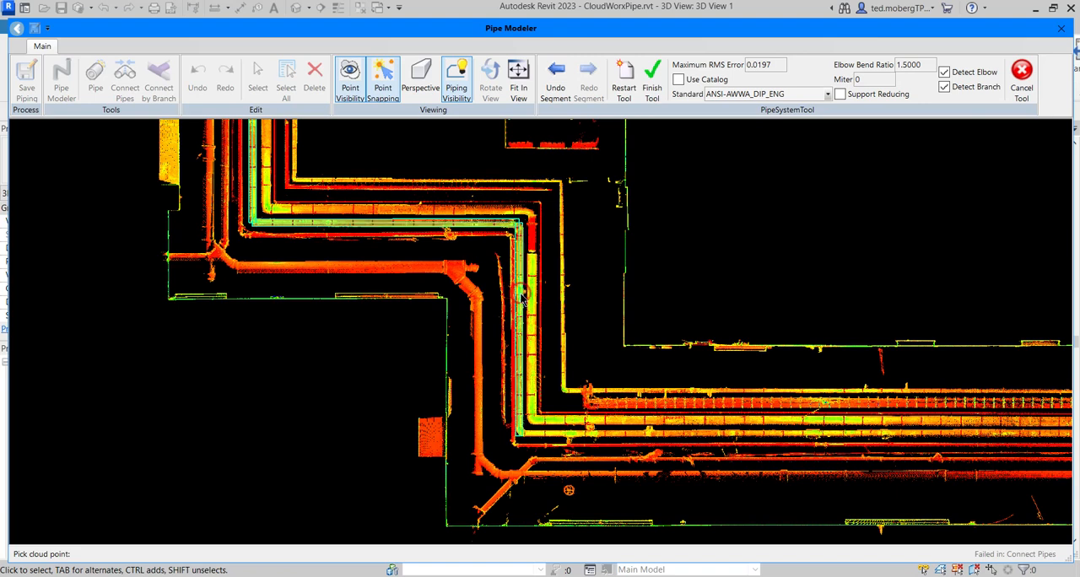
click(559, 437)
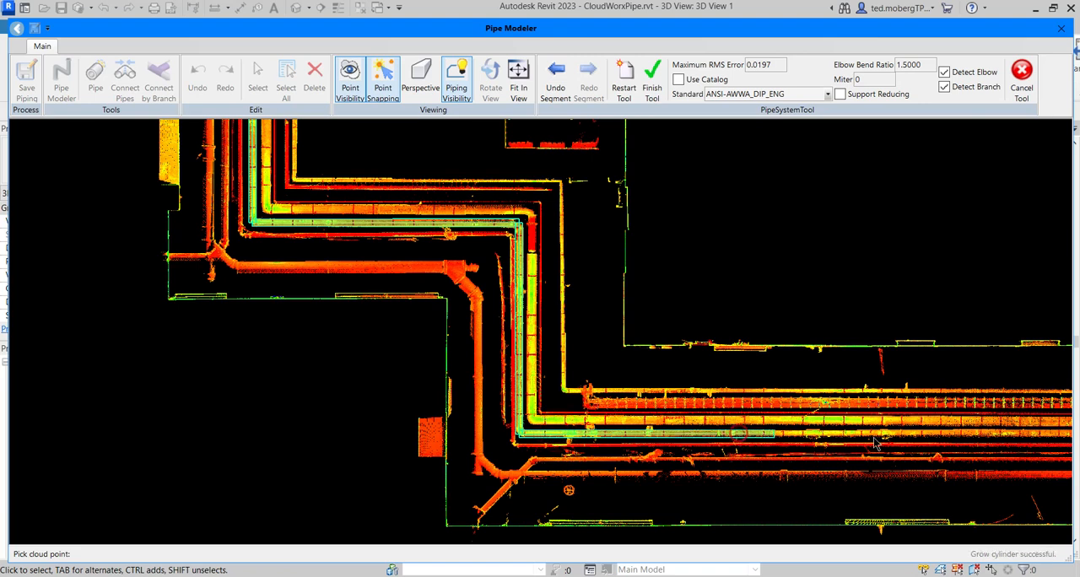
click(901, 432)
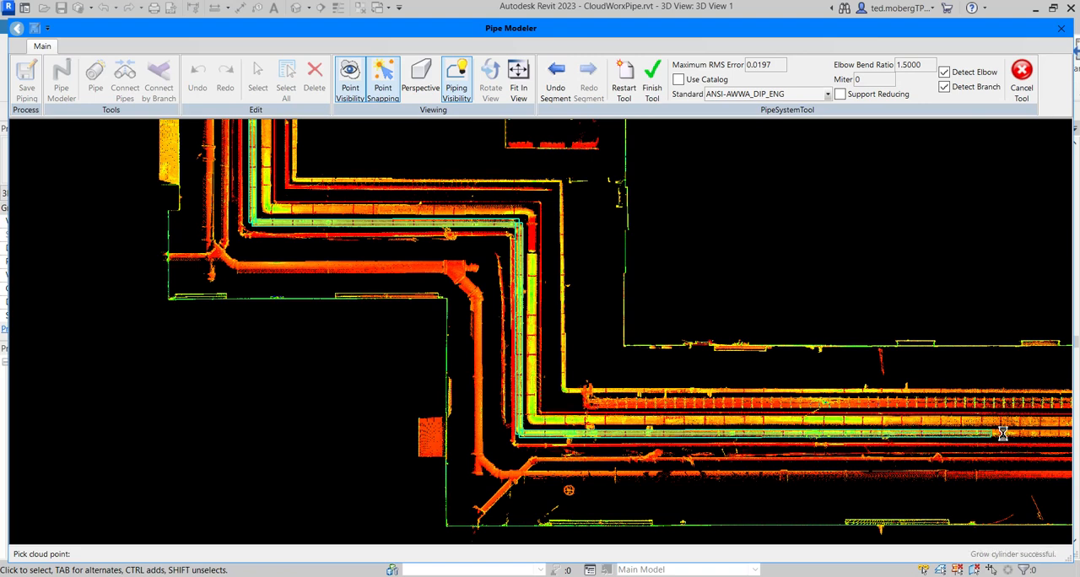
click(648, 78)
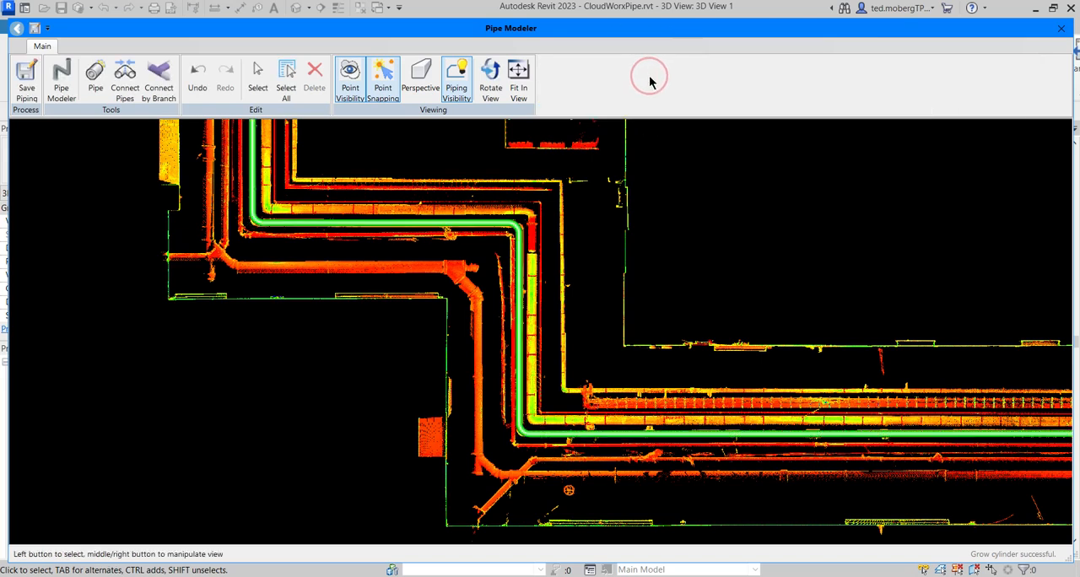
- Model the thin red pipe line beside the finished run, picking cloud points on each straight segment in sequence
click(61, 78)
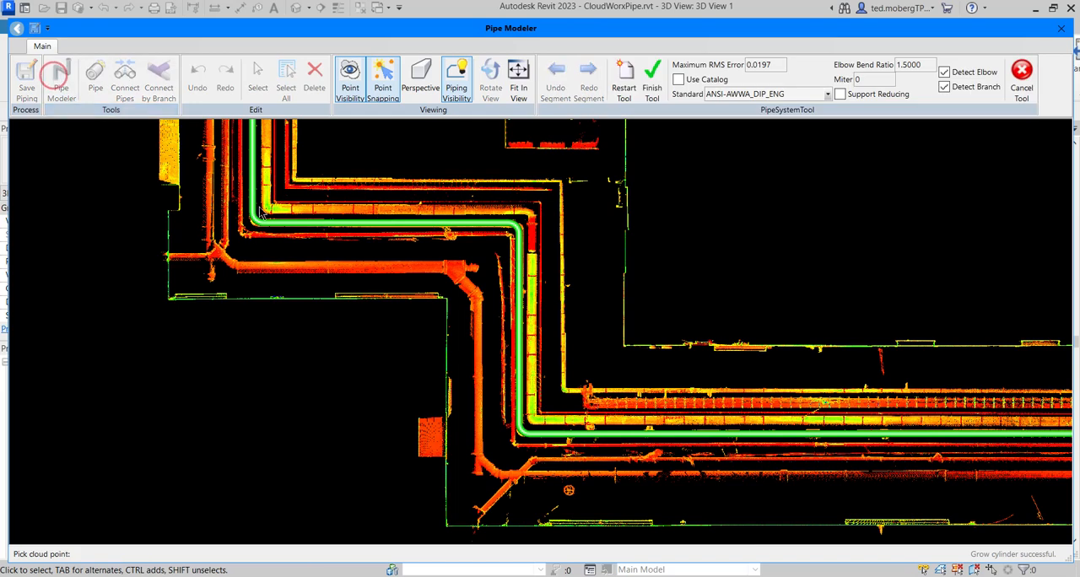
click(240, 177)
click(279, 236)
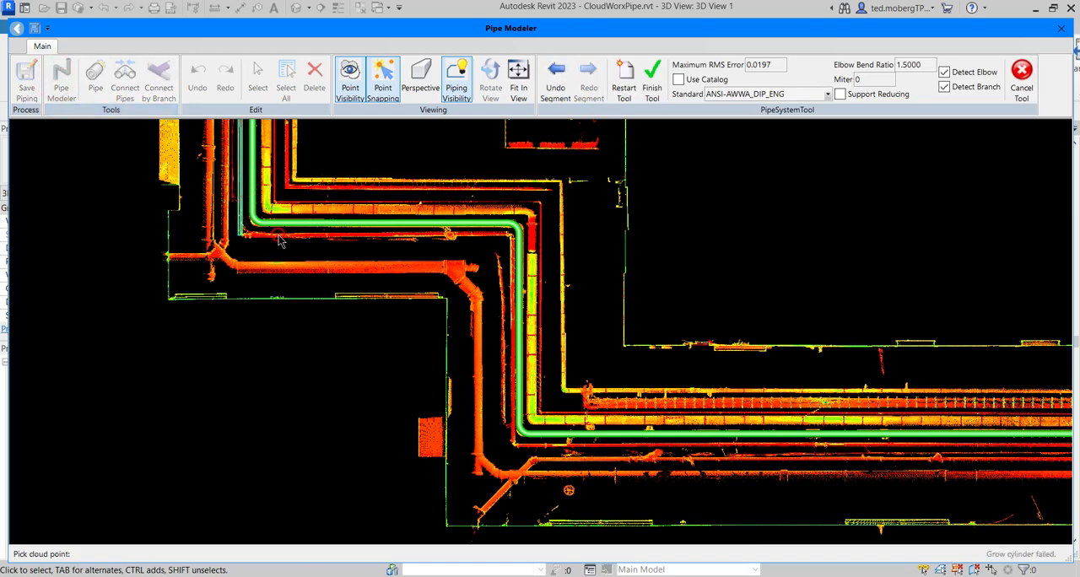
click(284, 241)
click(516, 316)
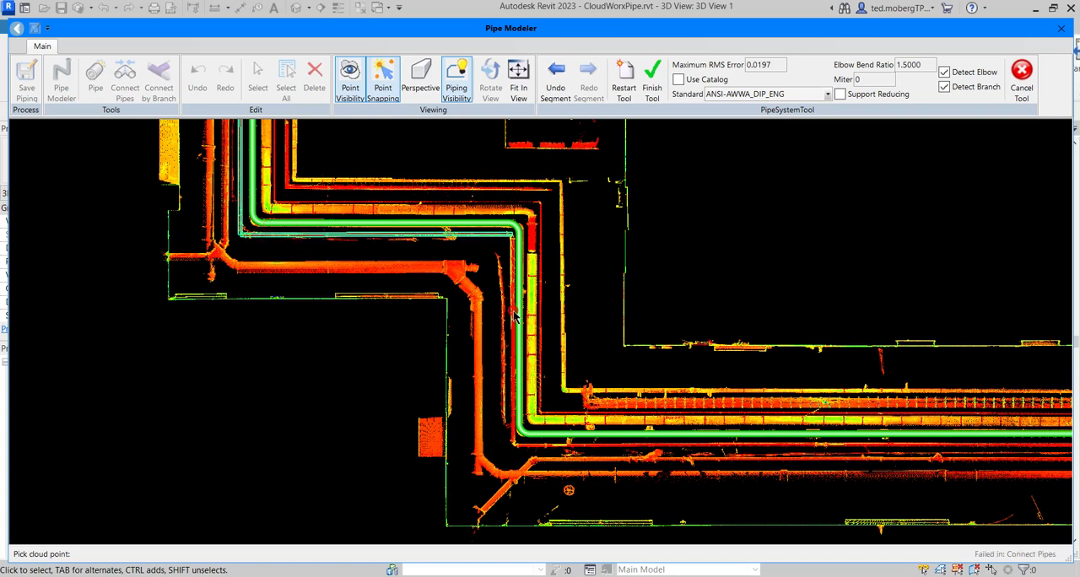
click(540, 452)
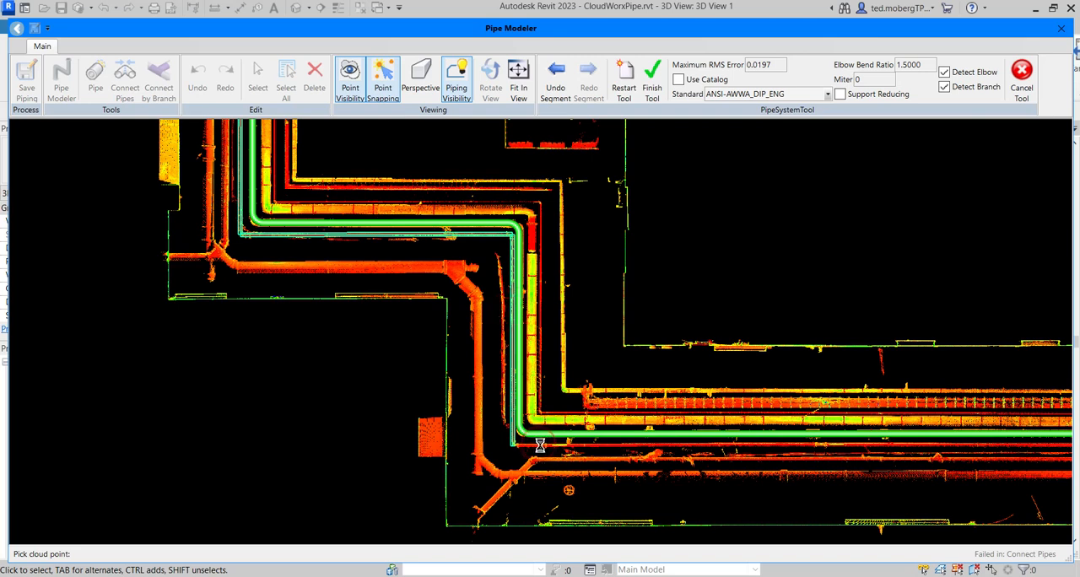
click(860, 451)
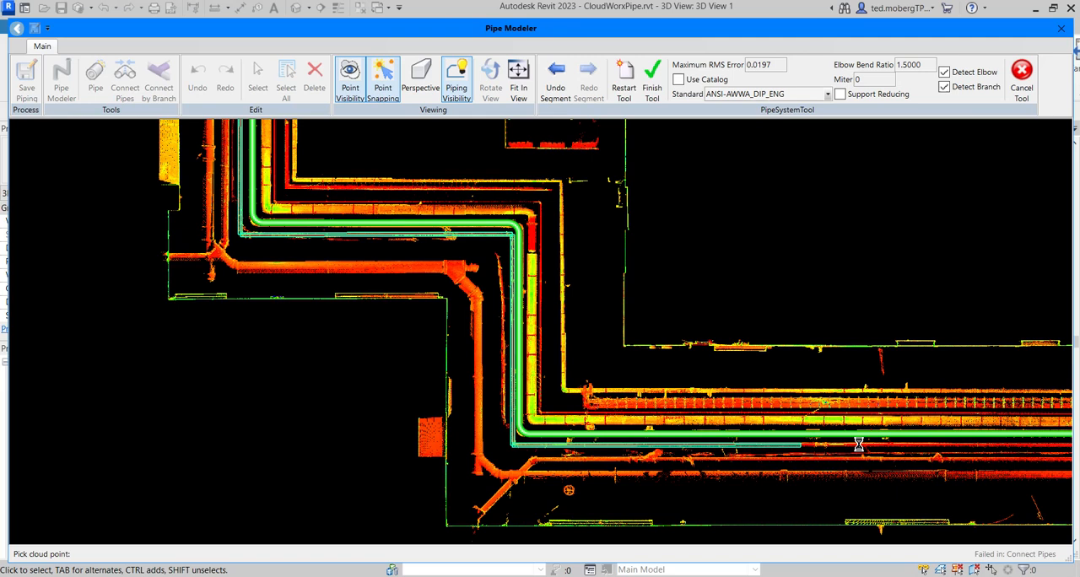
click(660, 77)
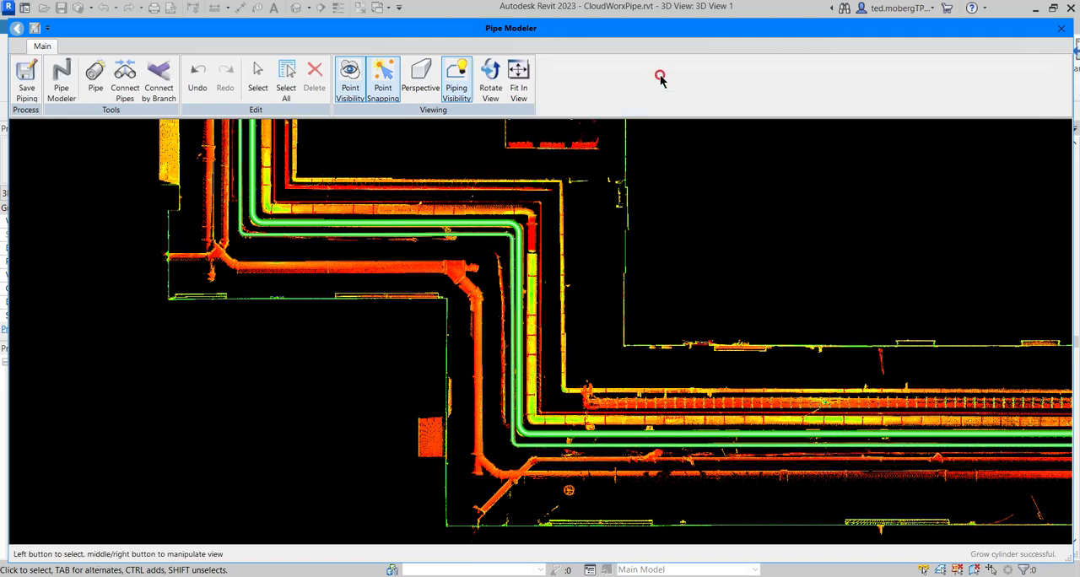
- Model the wide yellow pipe line on the other side of the first run and save all the piping into the Revit model
click(62, 71)
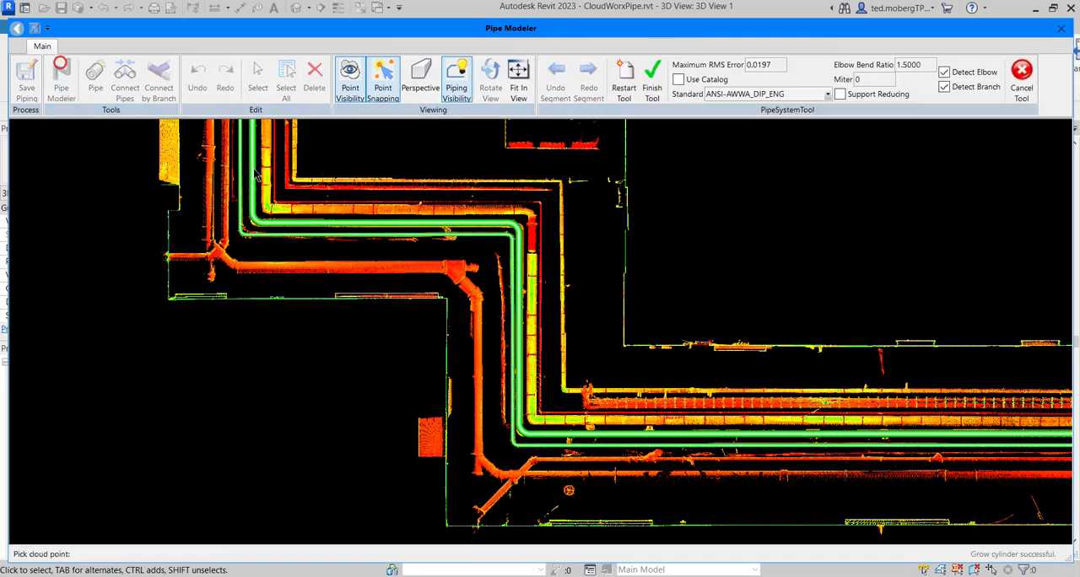
click(333, 211)
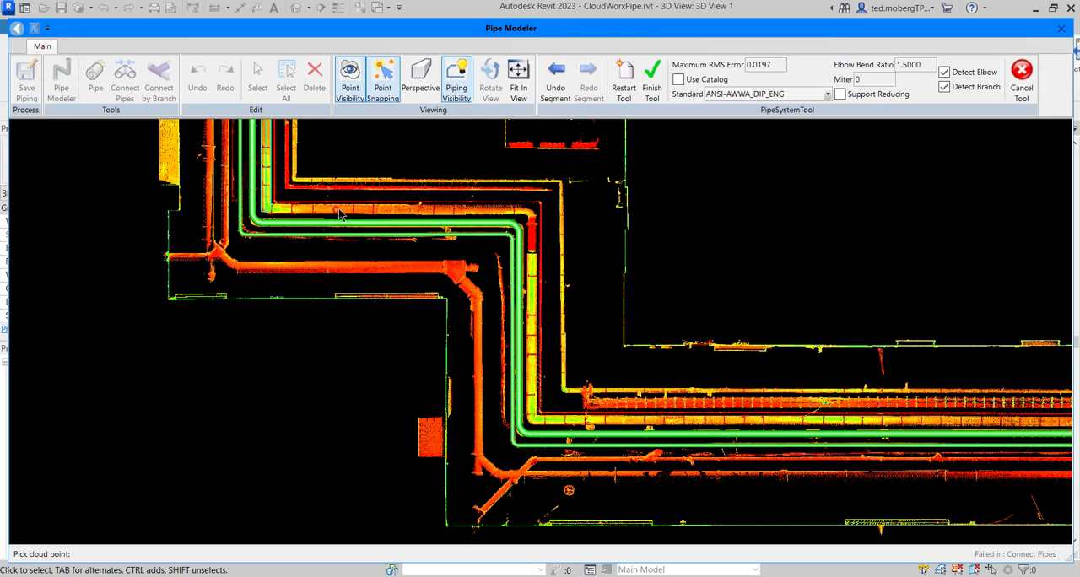
click(535, 243)
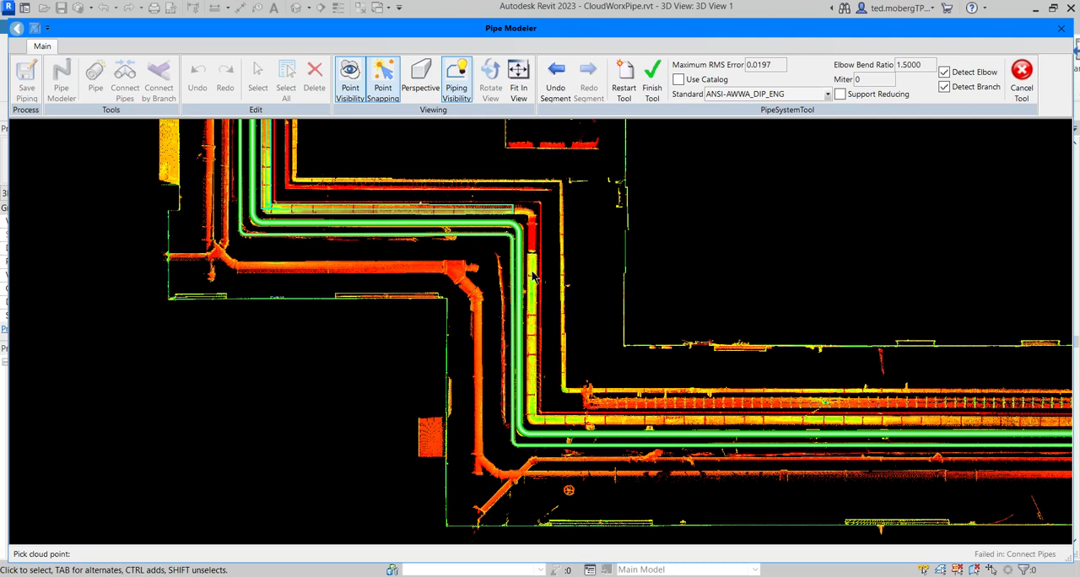
click(530, 297)
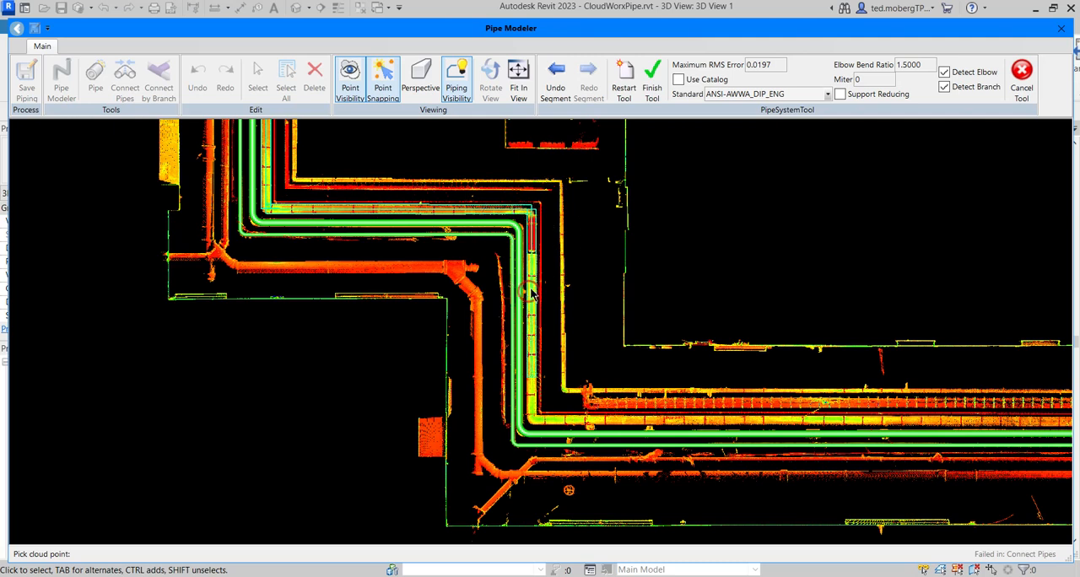
click(562, 417)
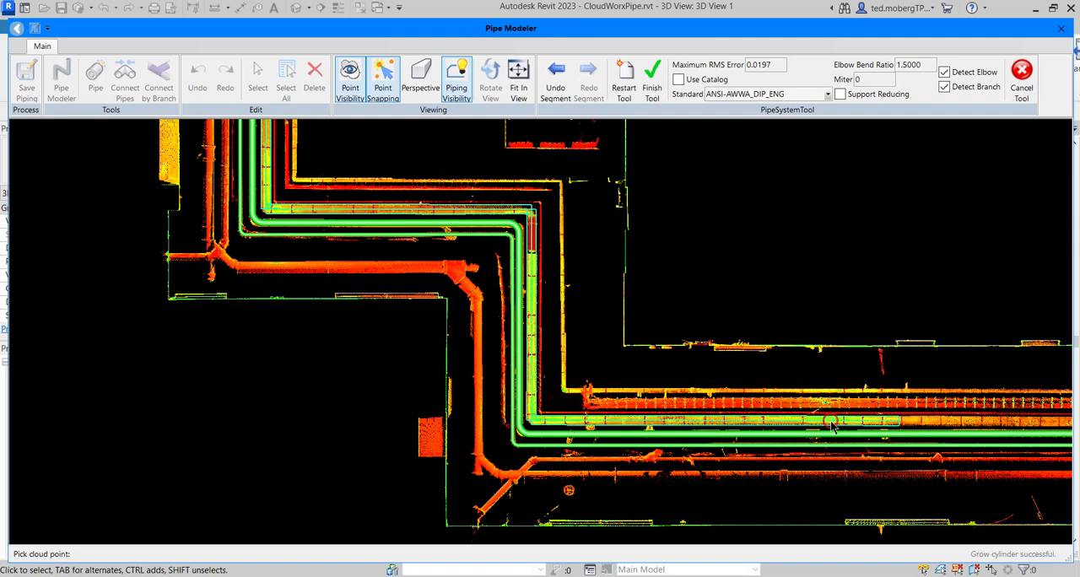
click(652, 78)
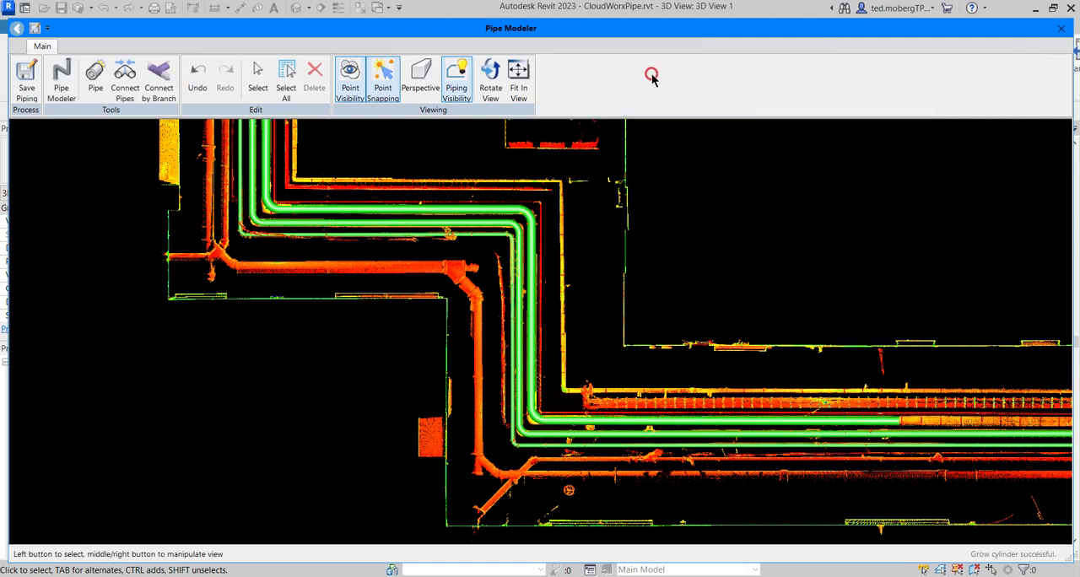
click(27, 90)
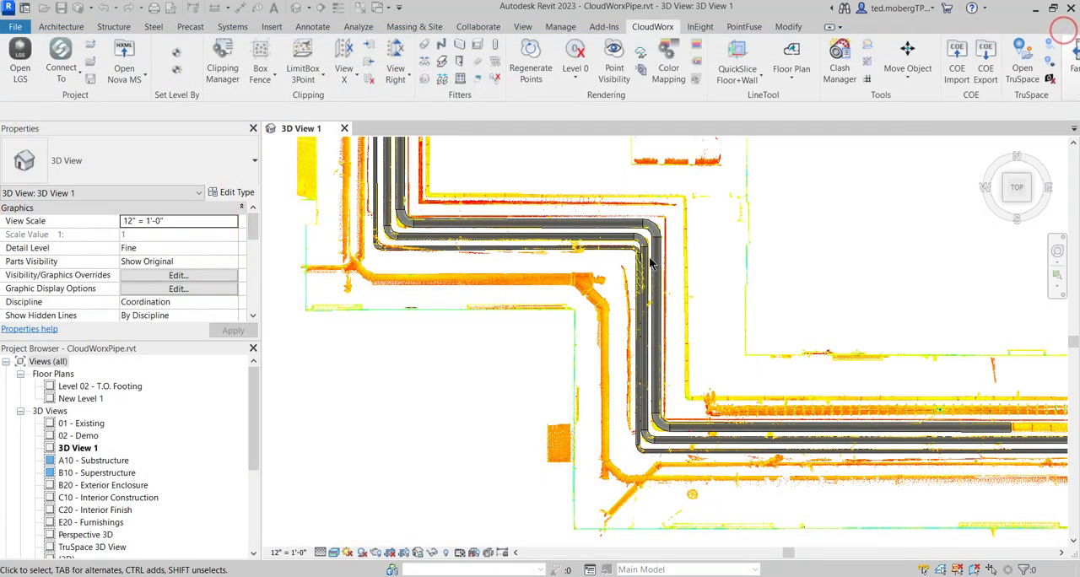
- Select the middle modelled pipe and examine how it fits the point cloud from several angles, ending in the top view
click(473, 264)
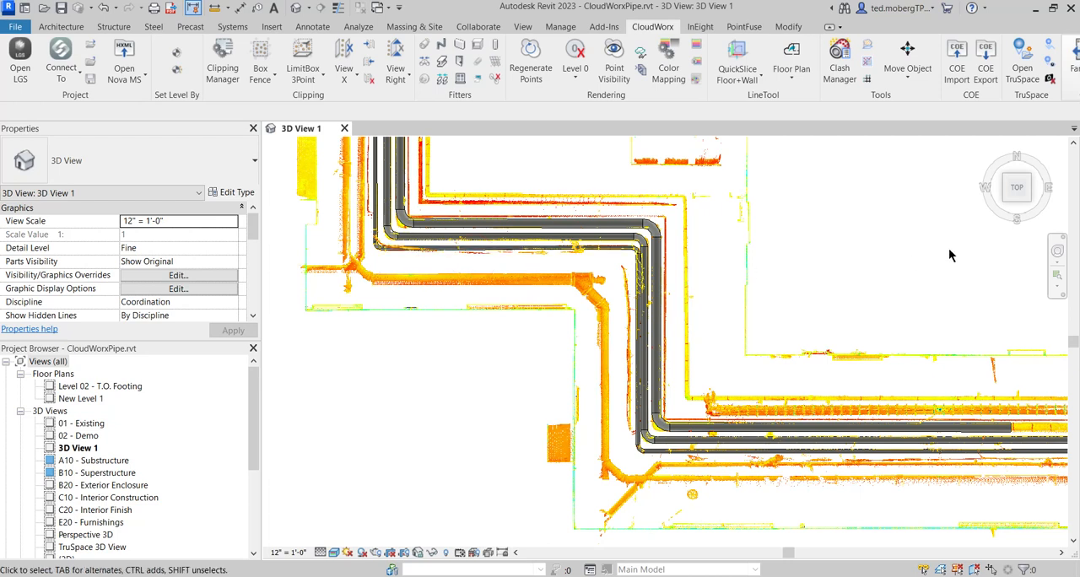
scroll(462, 253, up, 2)
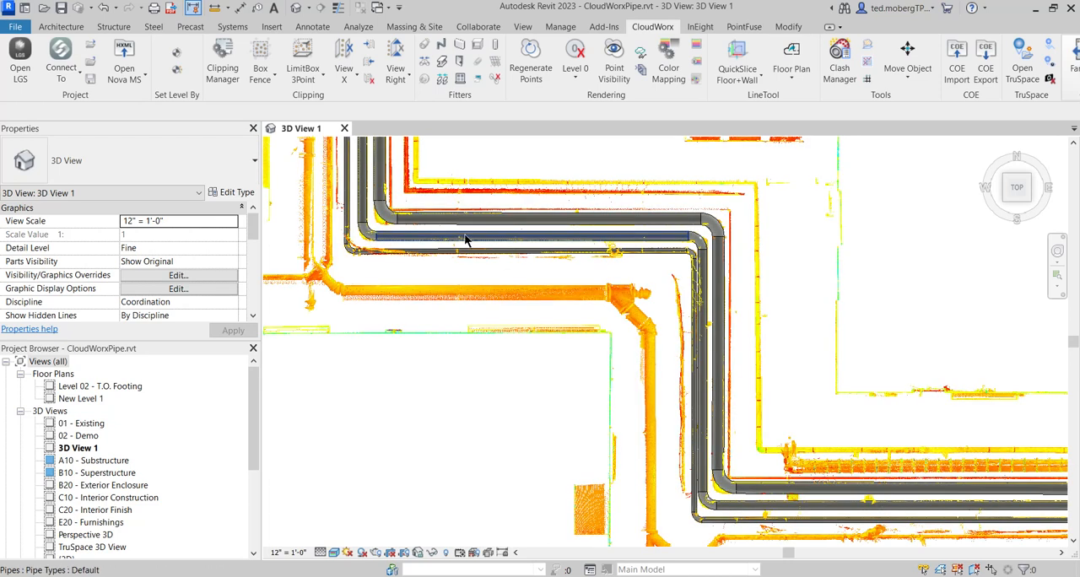
click(465, 240)
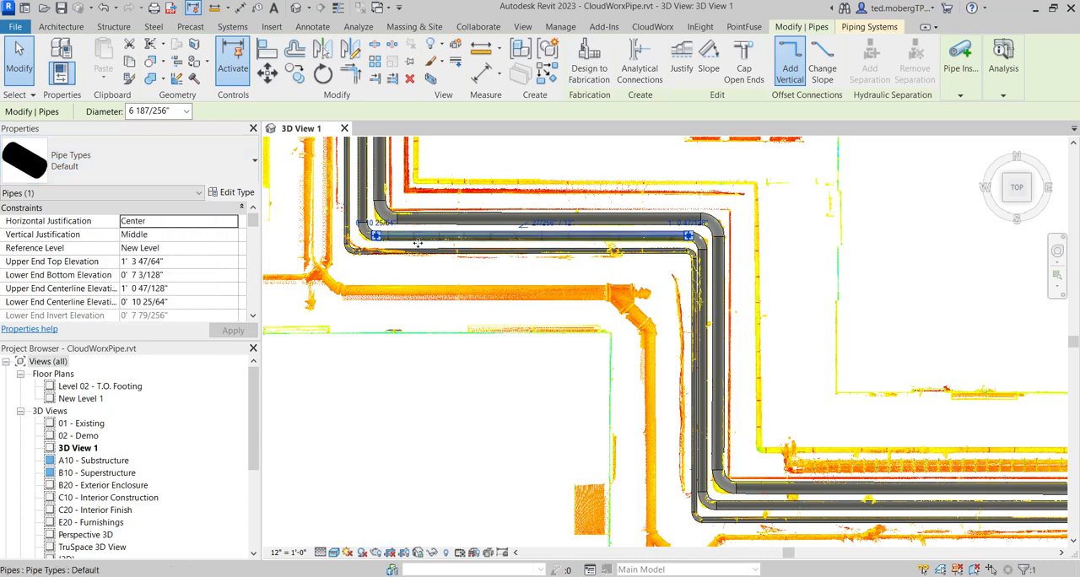
shift+middle_drag(422, 241, 535, 103)
shift+middle_drag(489, 280, 529, 91)
shift+middle_drag(496, 259, 564, 243)
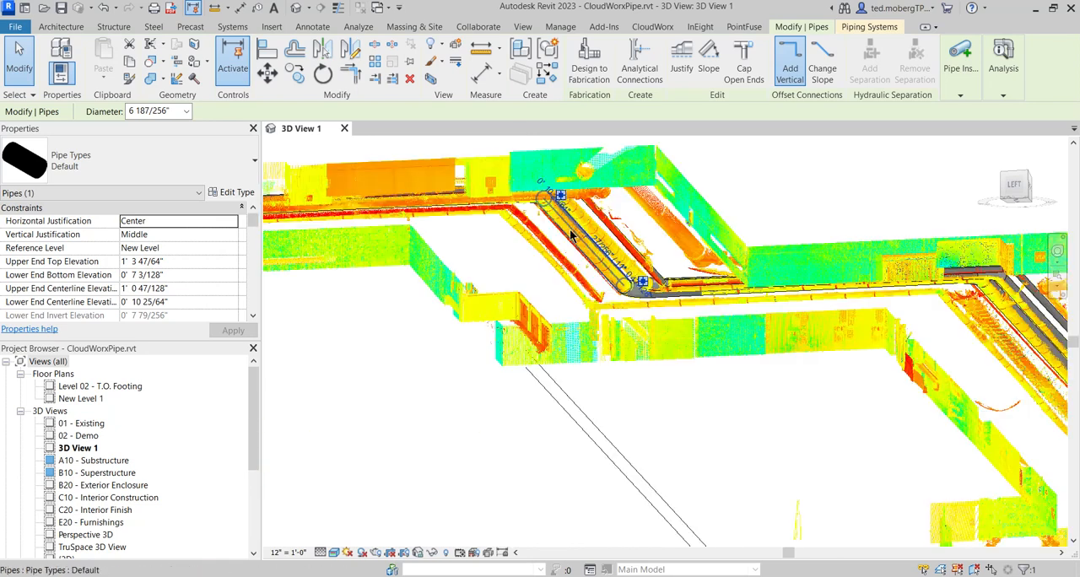
scroll(580, 221, up, 4)
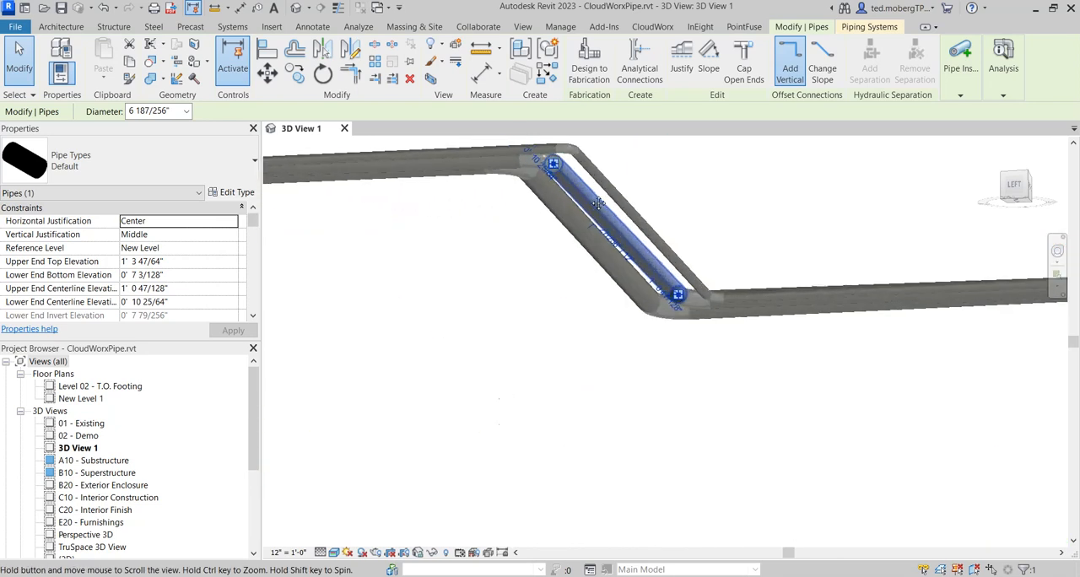
shift+middle_drag(590, 195, 744, 266)
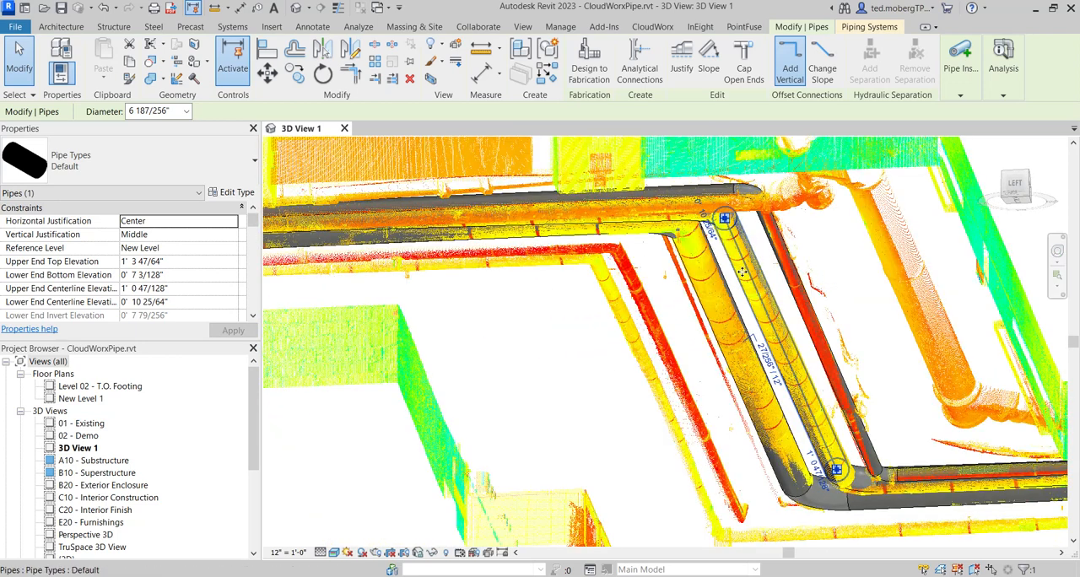
shift+middle_drag(750, 292, 778, 440)
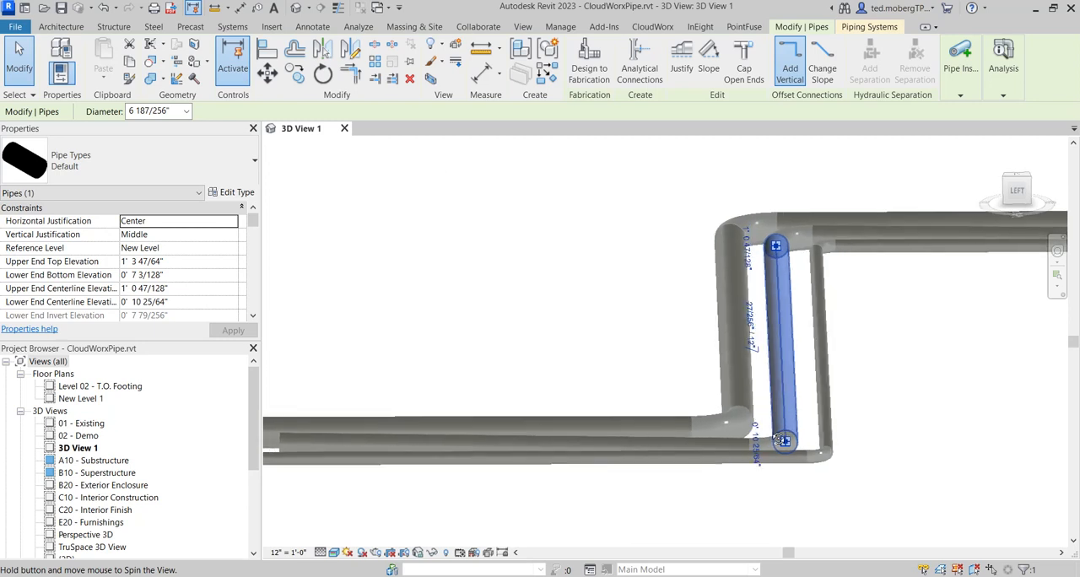
shift+middle_drag(781, 440, 650, 455)
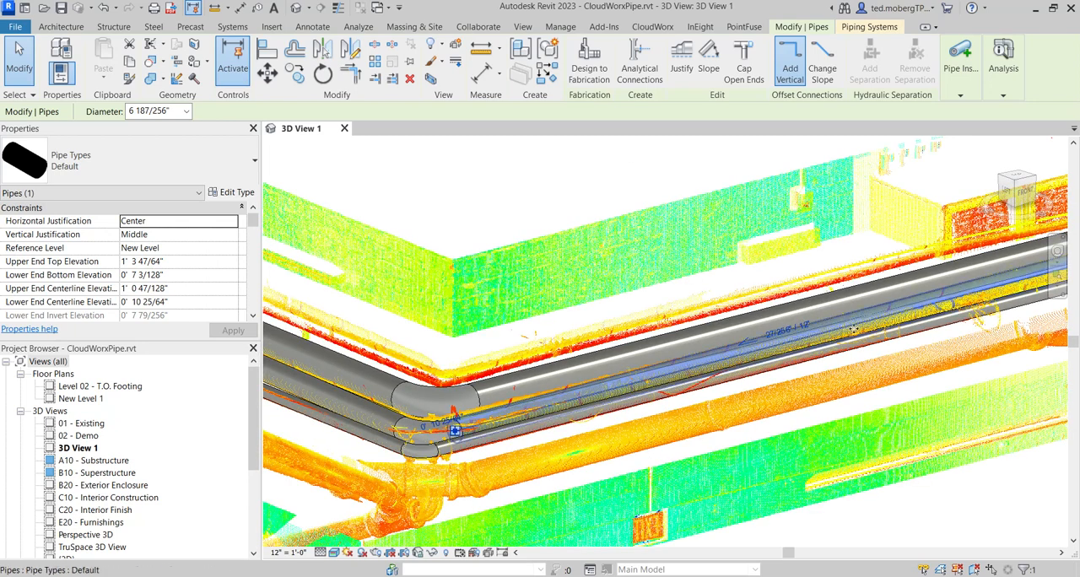
click(1011, 181)
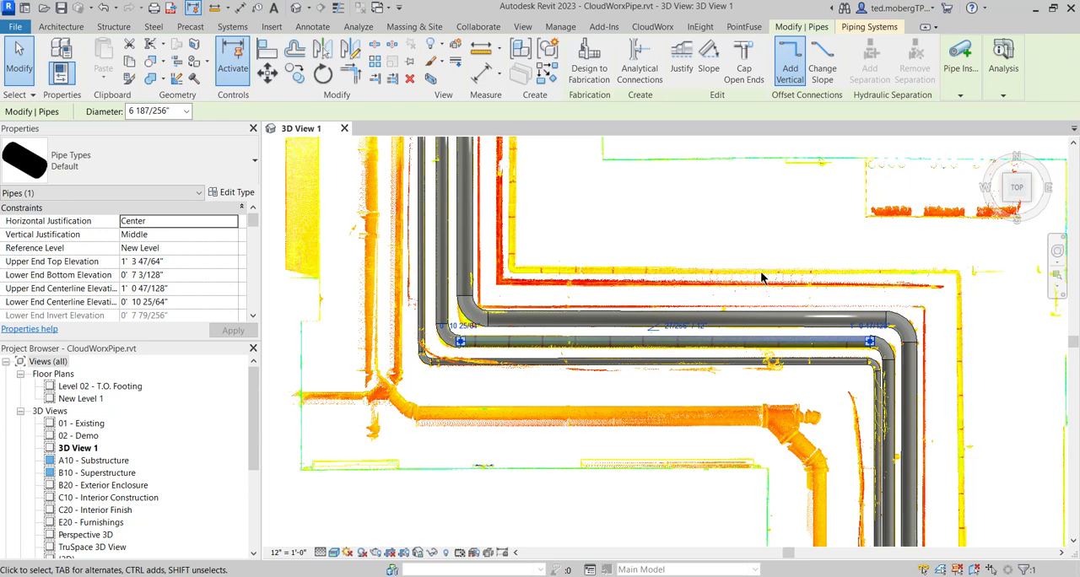
- Locate the area of the point cloud where diagonal pipes meet in a Y-shaped junction, keeping the top view
middle_drag(807, 368, 698, 346)
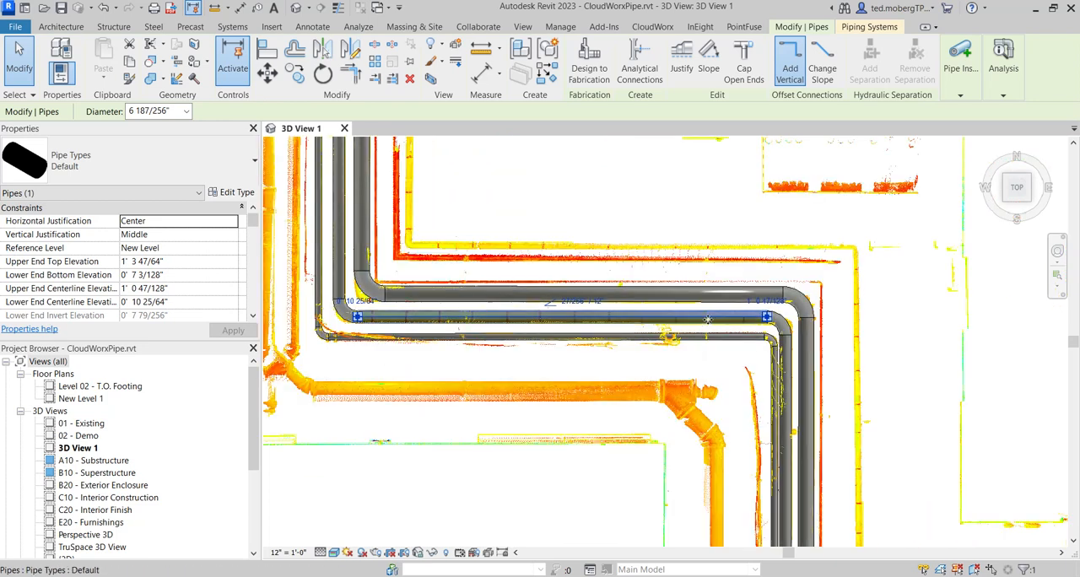
scroll(708, 319, down, 10)
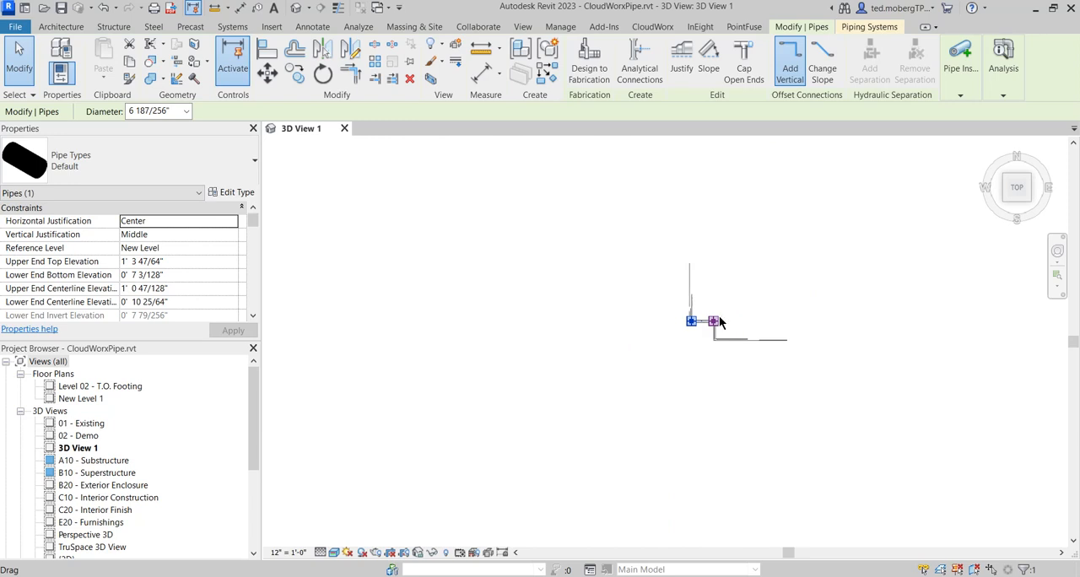
middle_drag(682, 342, 403, 519)
scroll(611, 352, up, 5)
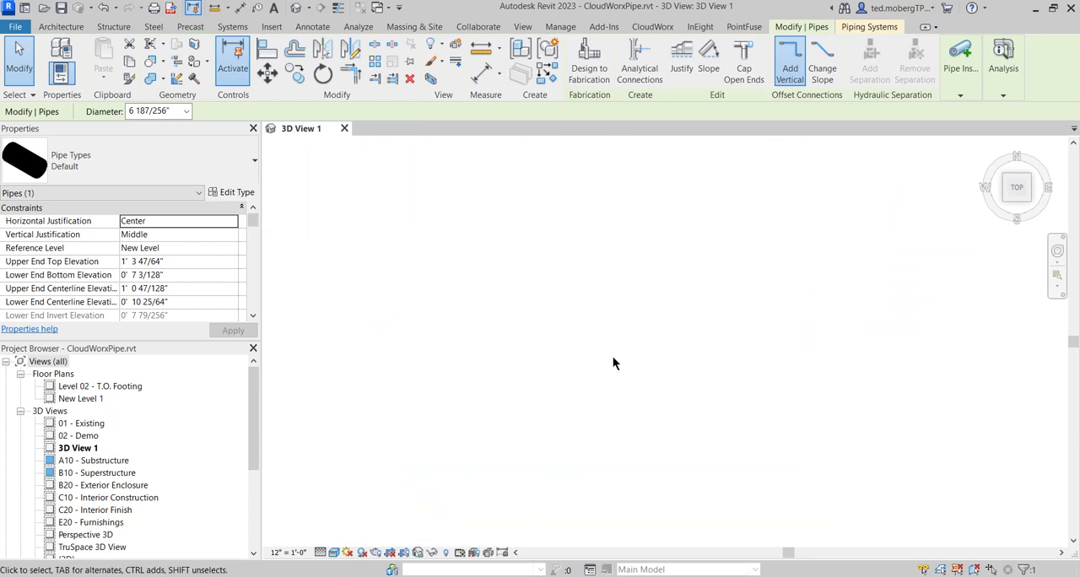
scroll(654, 360, up, 3)
scroll(654, 359, up, 3)
middle_drag(655, 360, 534, 381)
scroll(537, 376, up, 2)
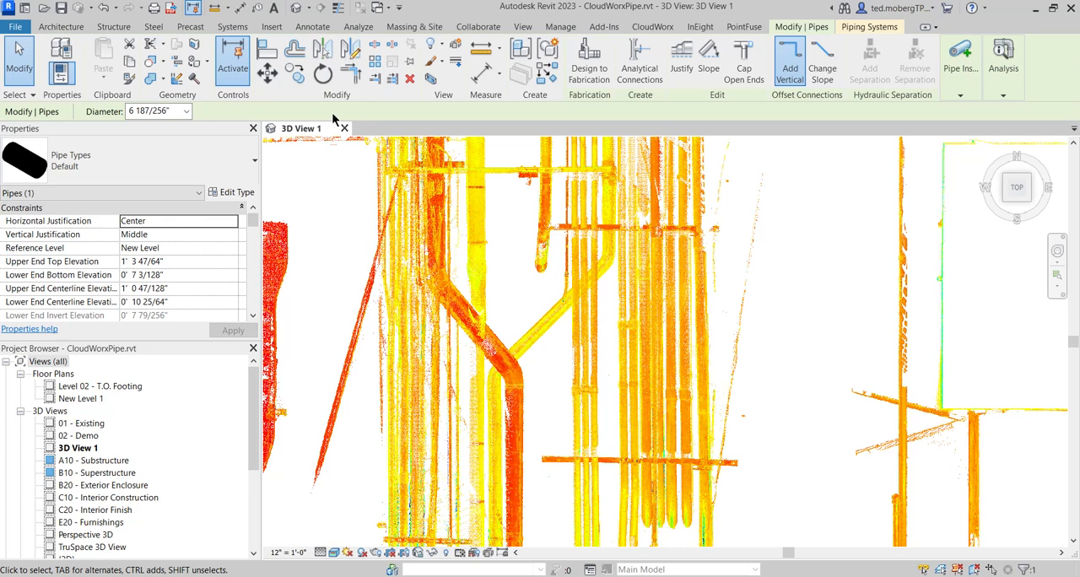
- Model the wide red pipe run through the Y-shaped junction in the Pipe Modeler, picking cloud points on its lower, diagonal and upper segments
click(663, 28)
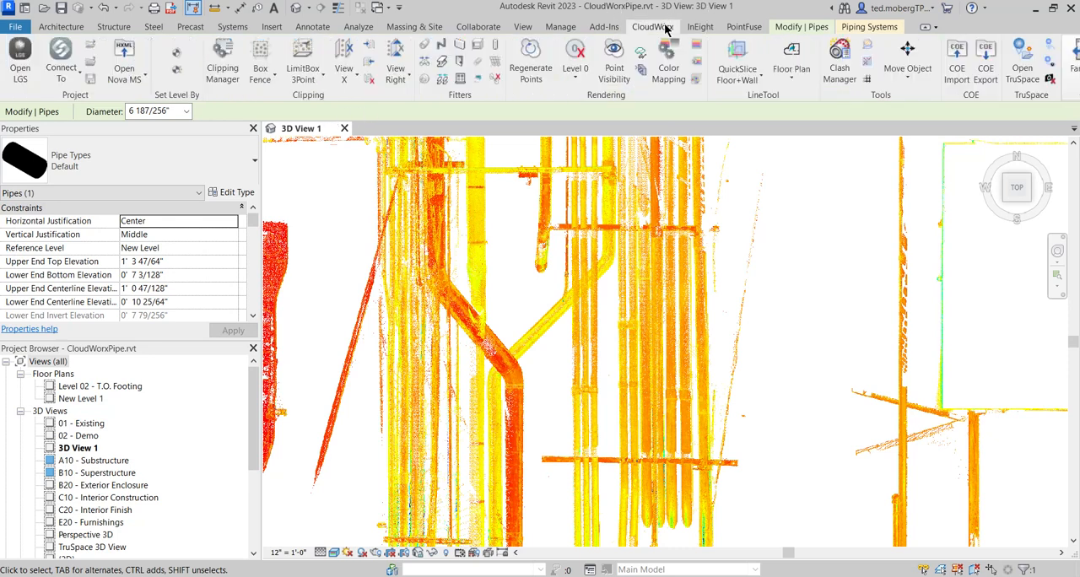
click(442, 45)
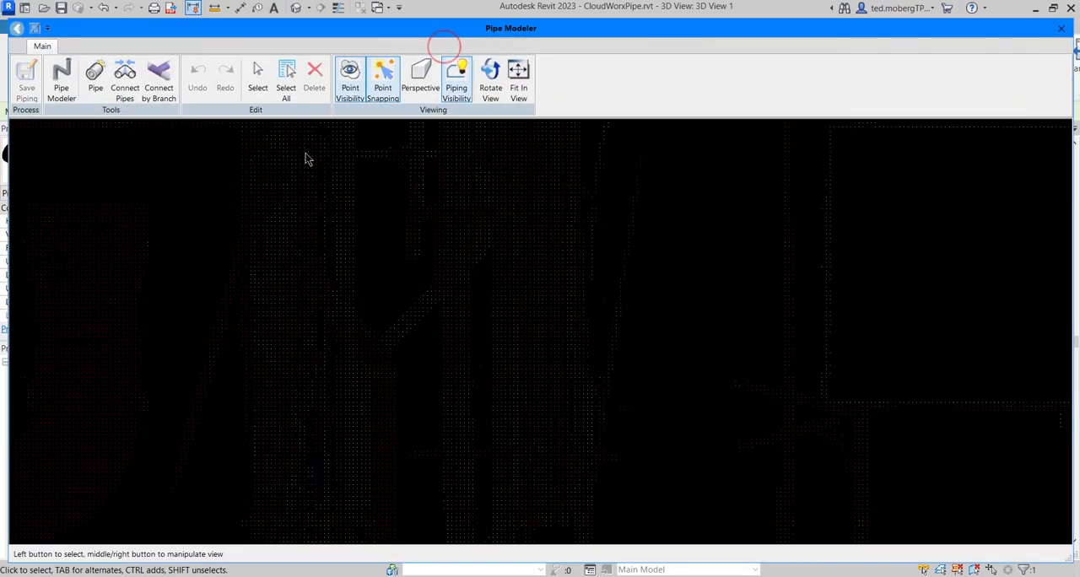
click(61, 76)
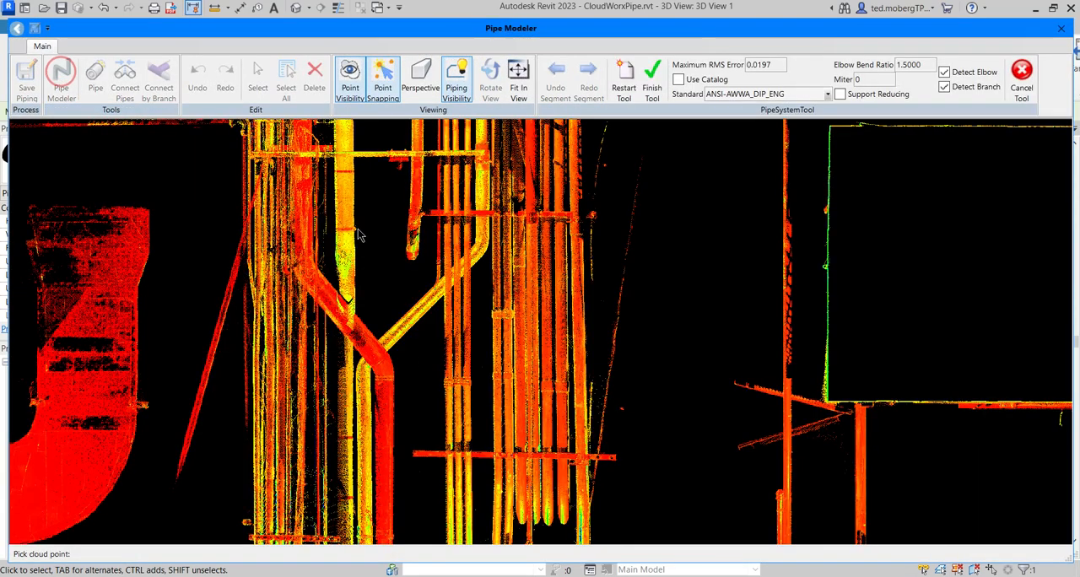
click(391, 442)
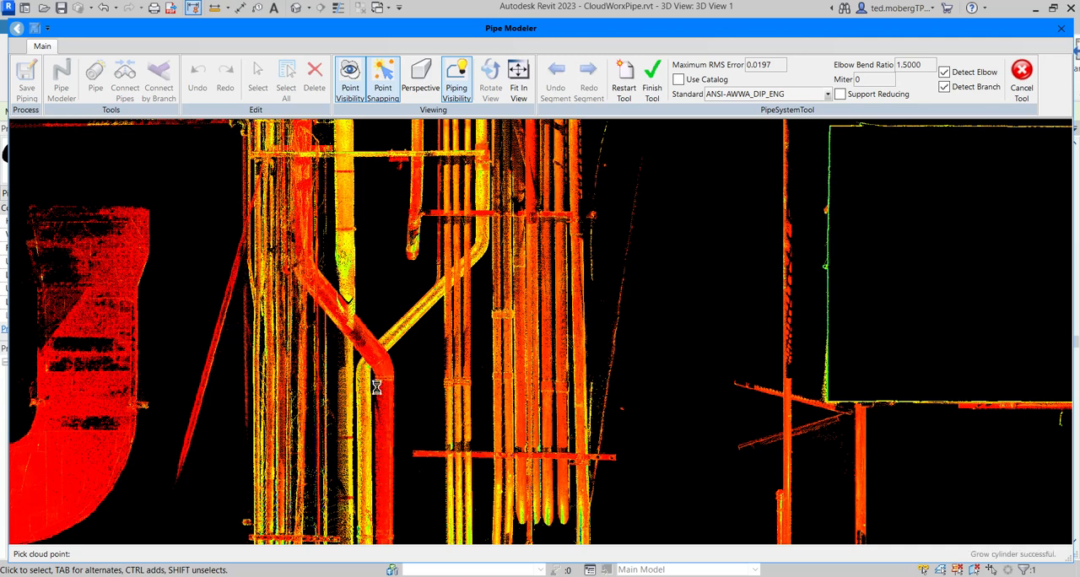
click(361, 348)
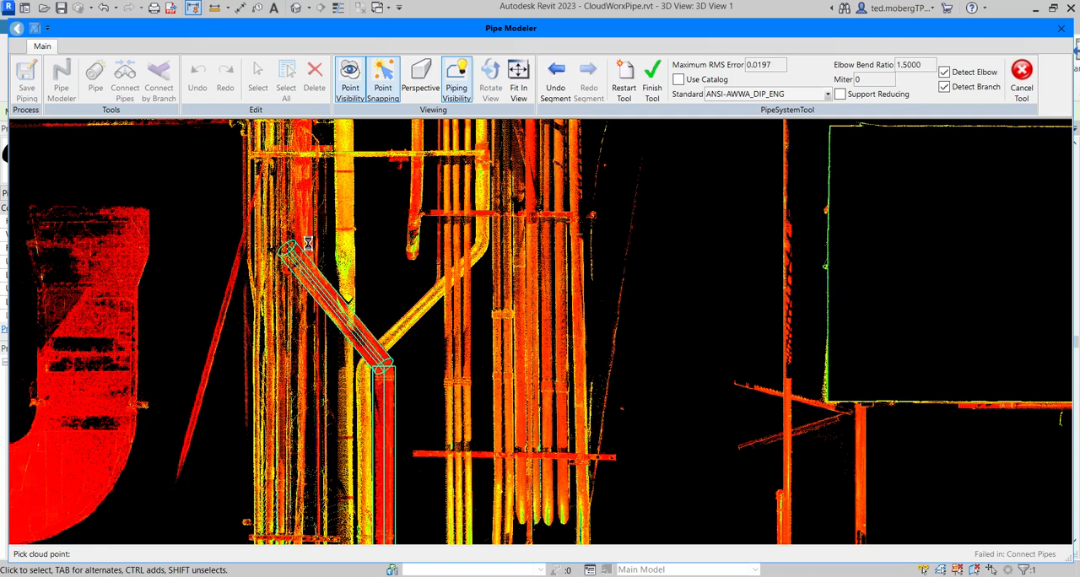
click(309, 125)
scroll(308, 192, up, 2)
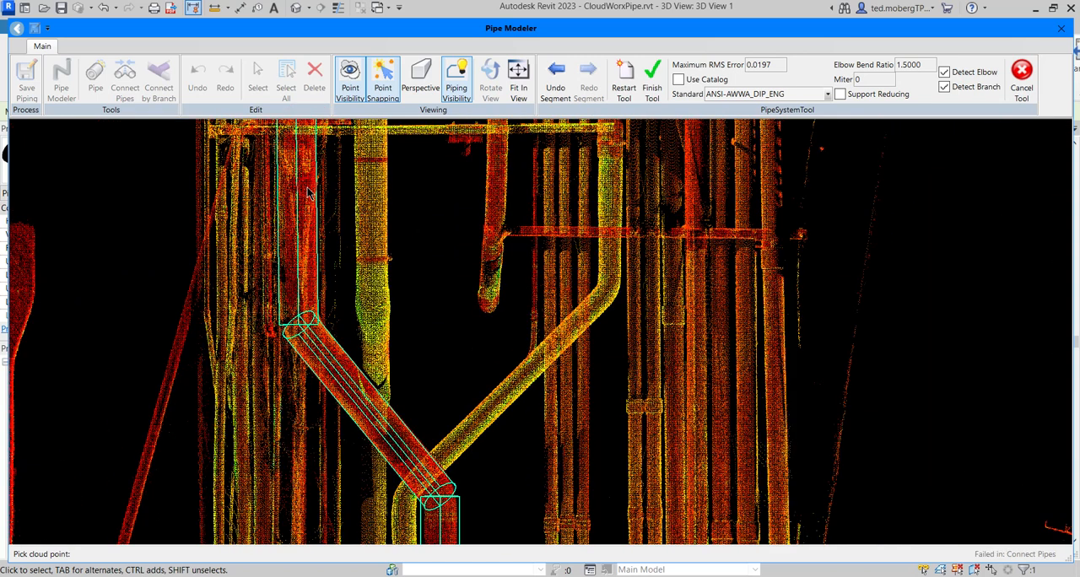
scroll(329, 249, down, 5)
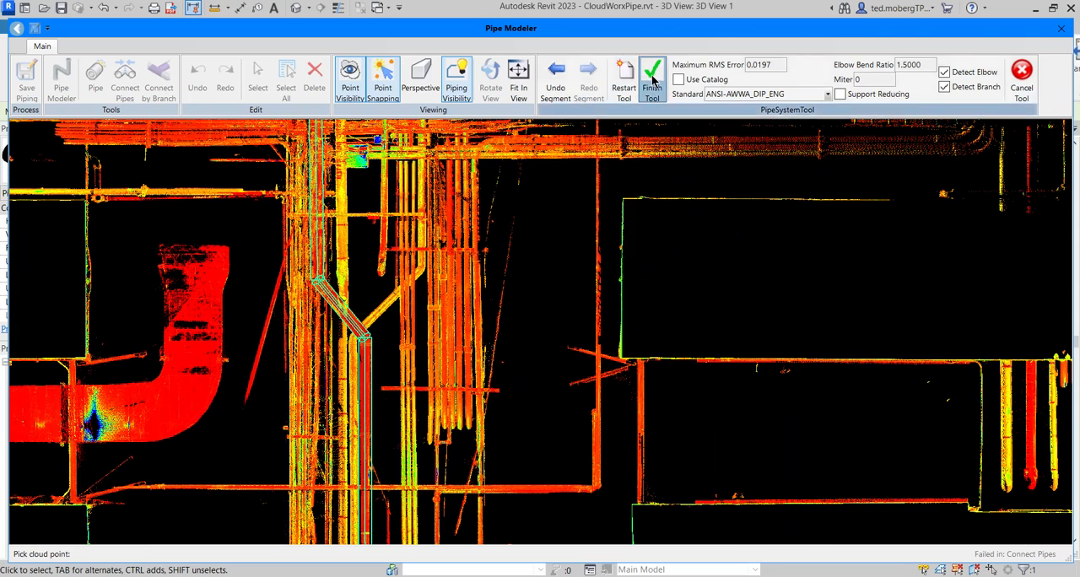
click(652, 77)
- Model the wide yellow pipe line that crosses the red run's diagonal, picking cloud points on its segments on both sides of the crossing
click(60, 80)
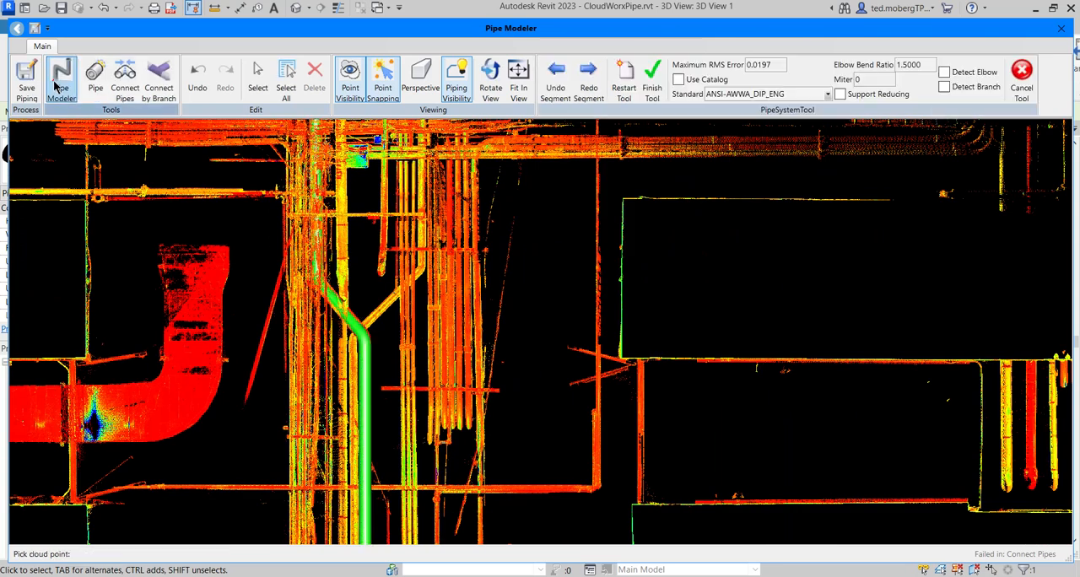
scroll(345, 242, up, 3)
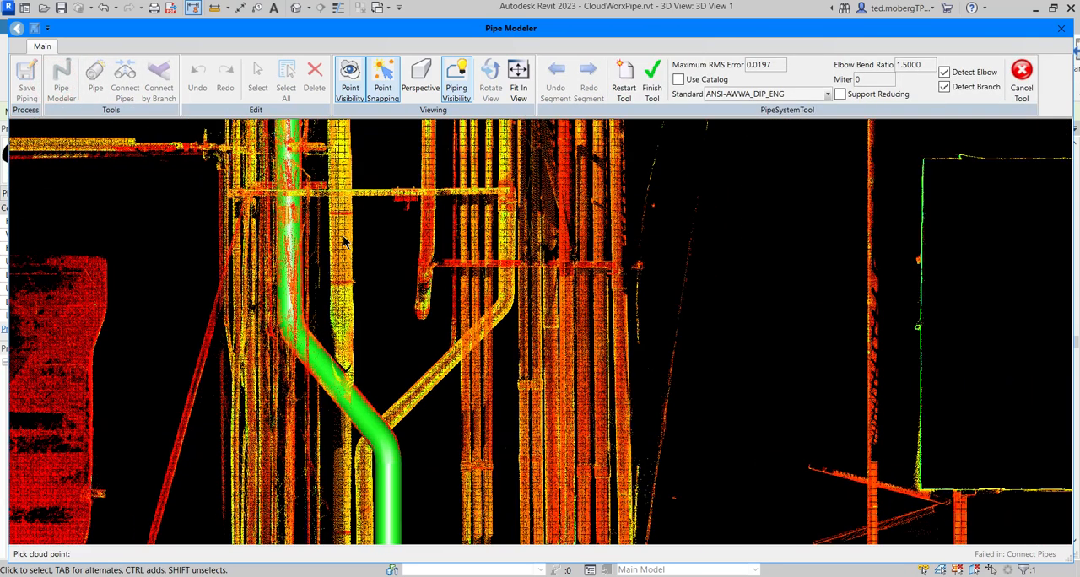
shift+middle_drag(344, 341, 355, 437)
click(345, 472)
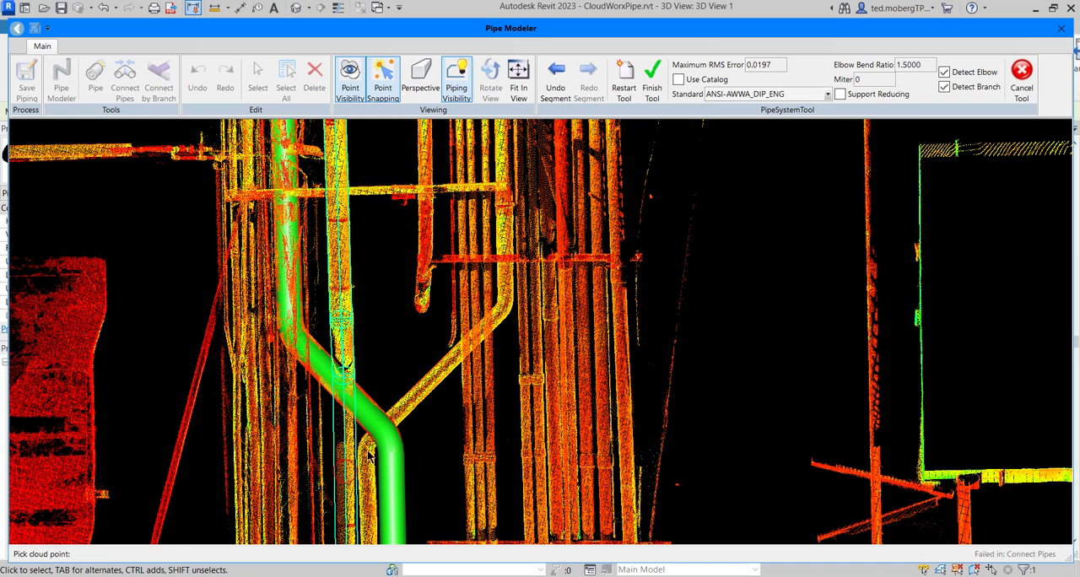
click(654, 82)
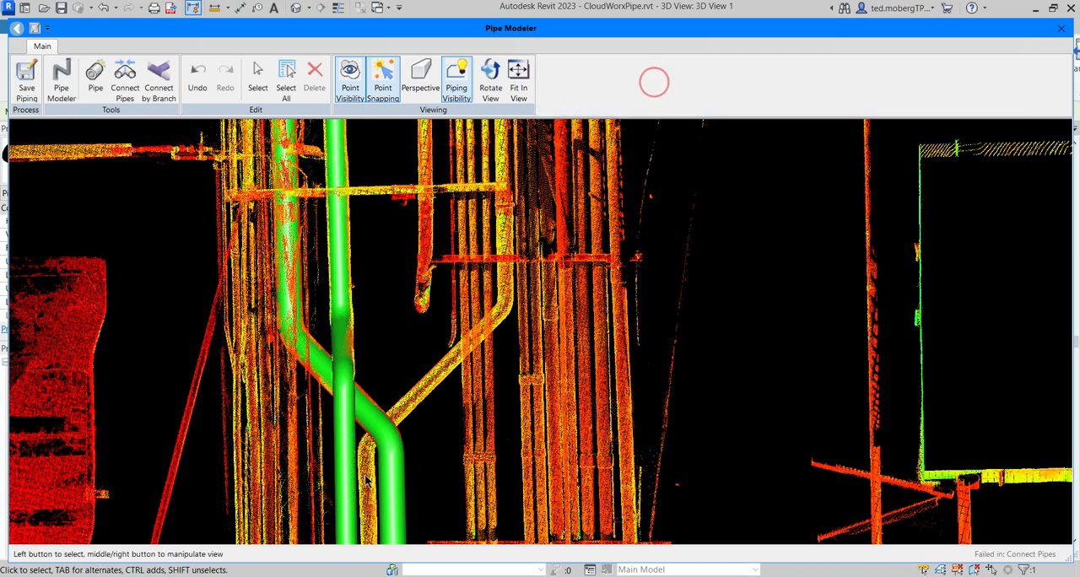
- Model the narrower yellow pipe line forming the junction's other diagonal branch and save all the piping into the Revit model
click(66, 80)
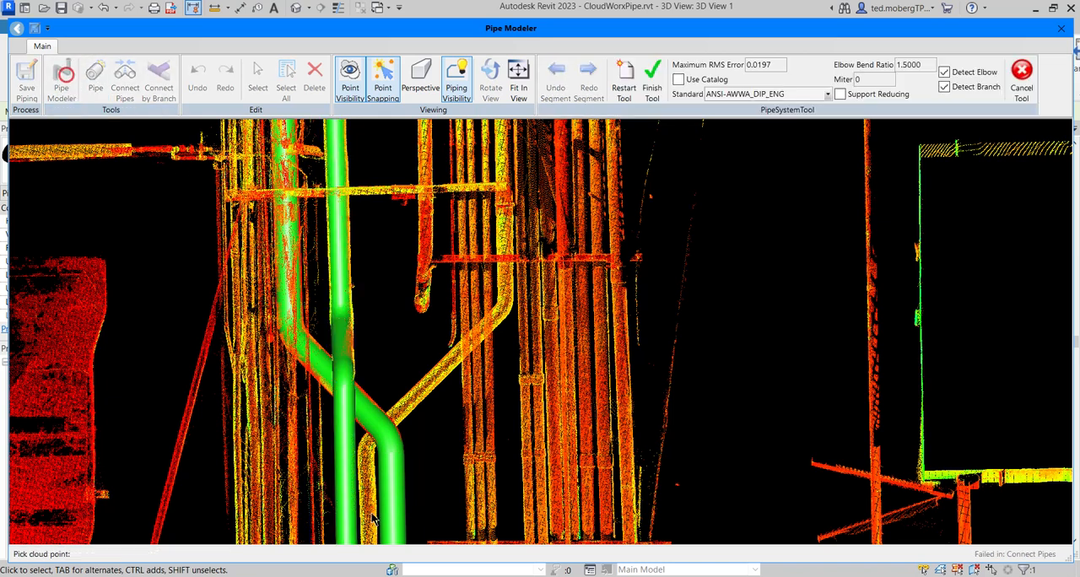
click(377, 481)
click(415, 408)
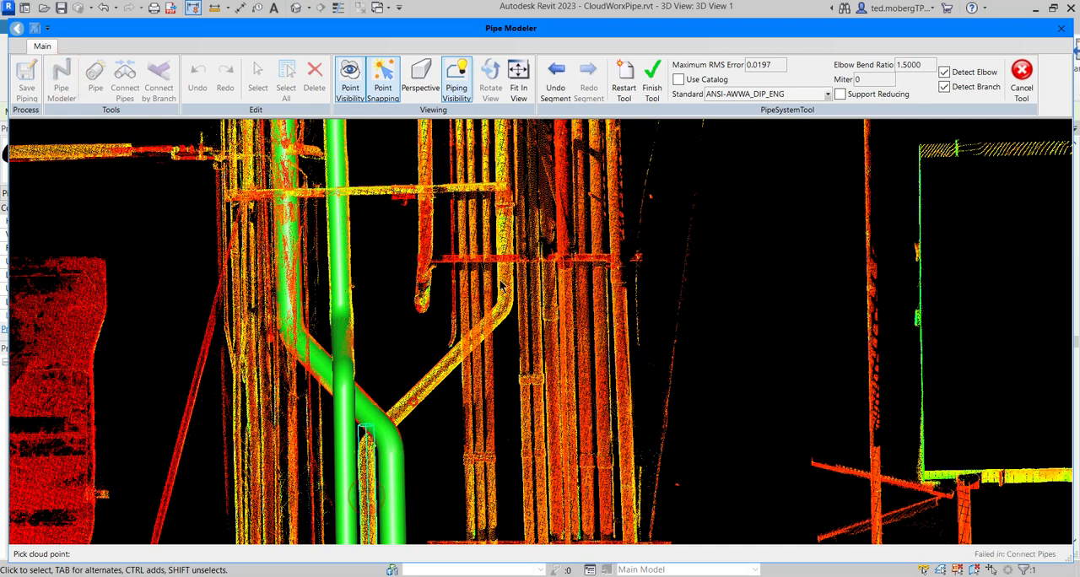
click(648, 78)
click(27, 82)
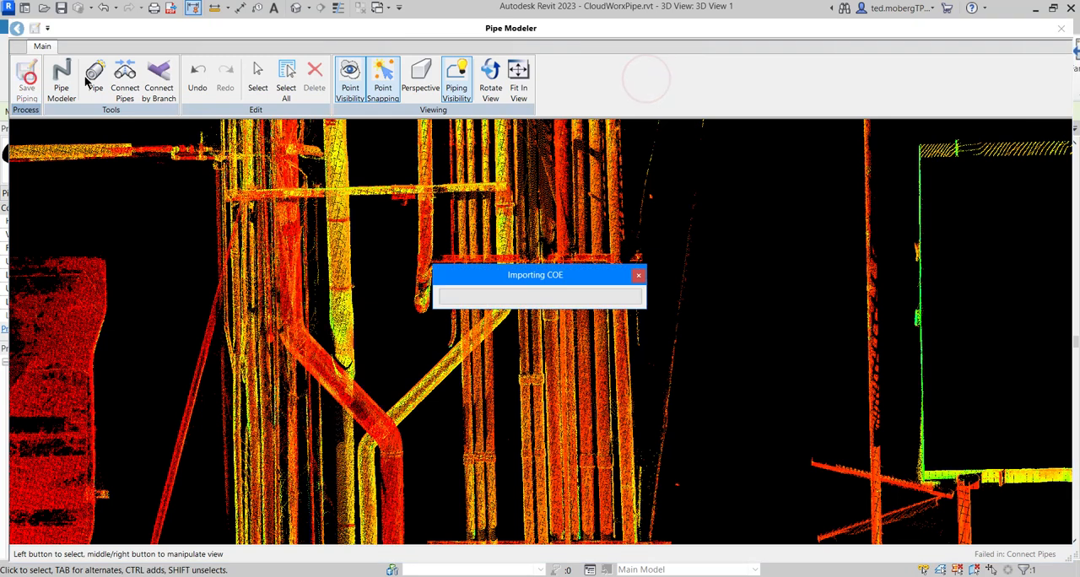
click(1060, 30)
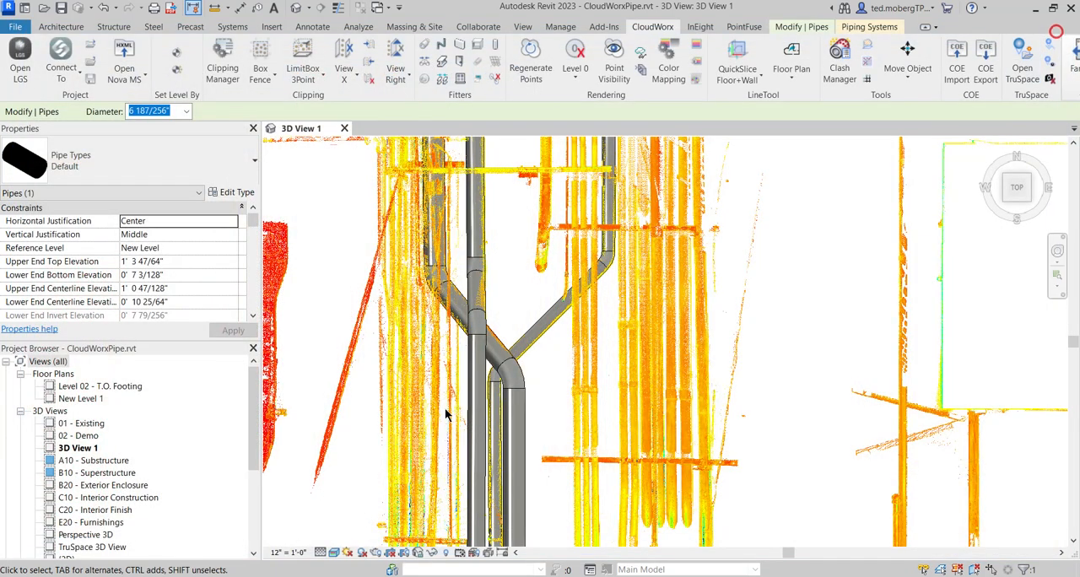
- Select the short diagonal pipe at the junction and examine from an oblique angle how the modelled runs cross
mouse_move(503, 365)
shift+middle_down()
mouse_move(496, 355)
mouse_move(504, 363)
shift+middle_up()
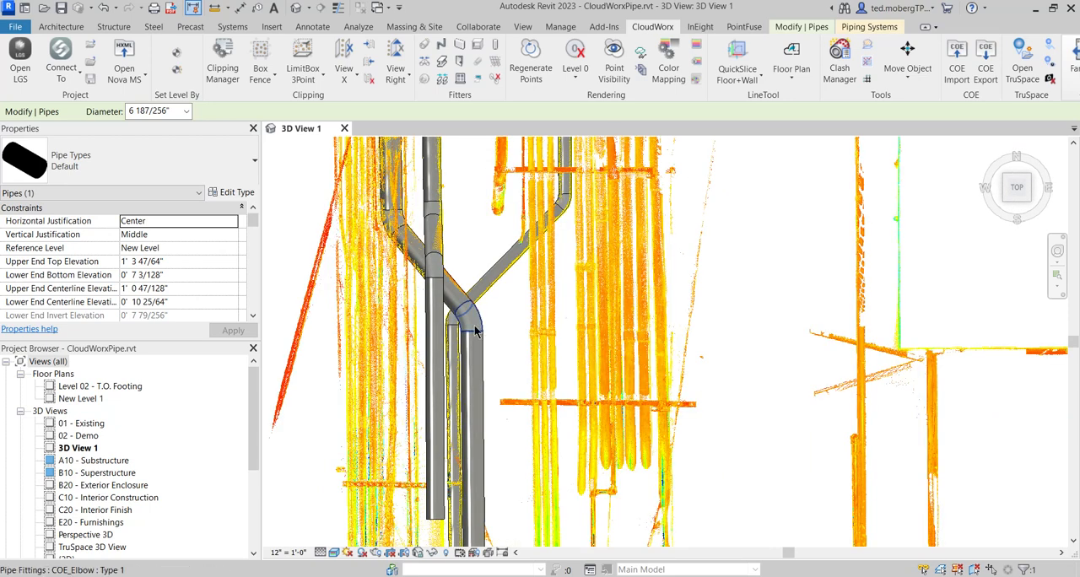
key(Escape)
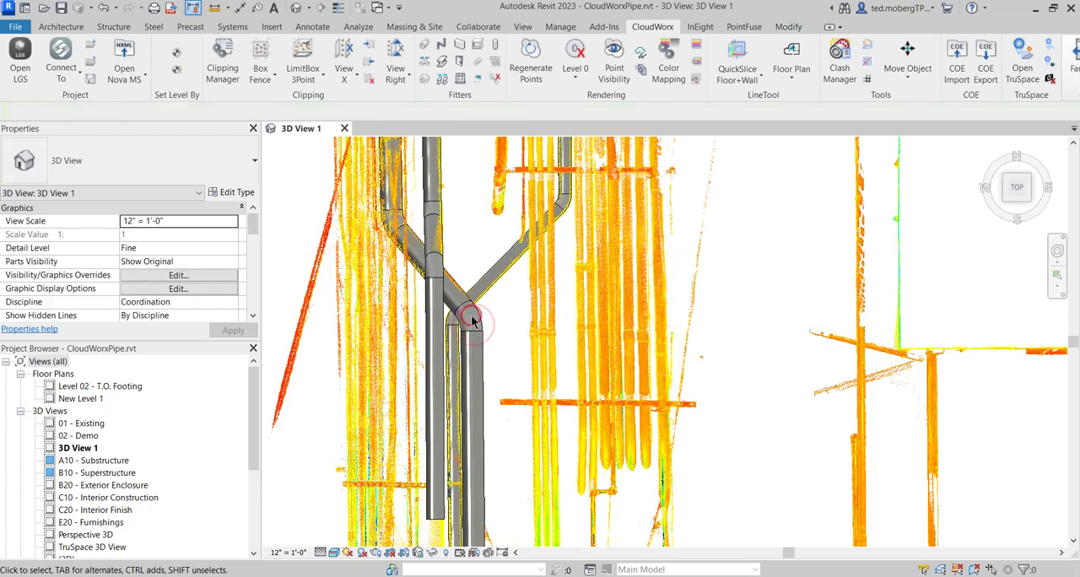
click(462, 308)
shift+middle_drag(462, 308, 634, 267)
shift+middle_drag(624, 308, 596, 307)
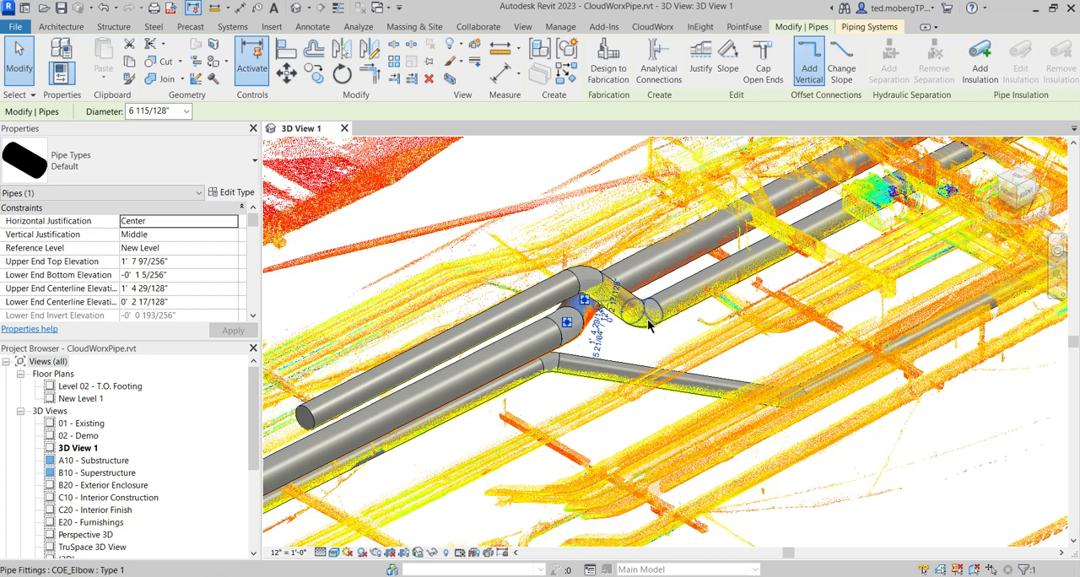
mouse_move(643, 324)
shift+middle_down()
mouse_move(692, 306)
mouse_move(643, 306)
mouse_move(647, 317)
shift+middle_up()
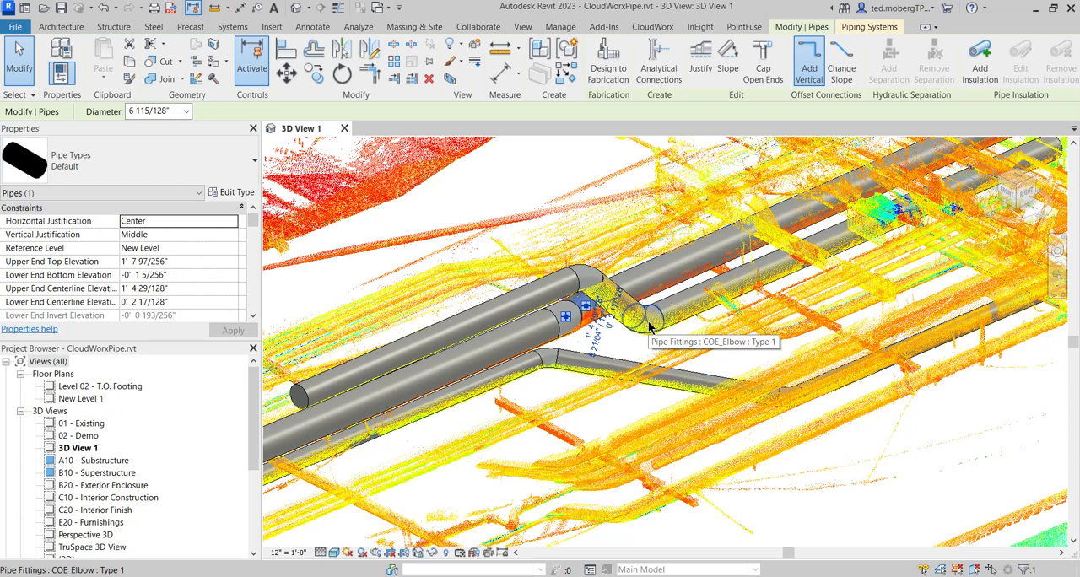
- Bring up the CloudWorx fitting tools
click(652, 26)
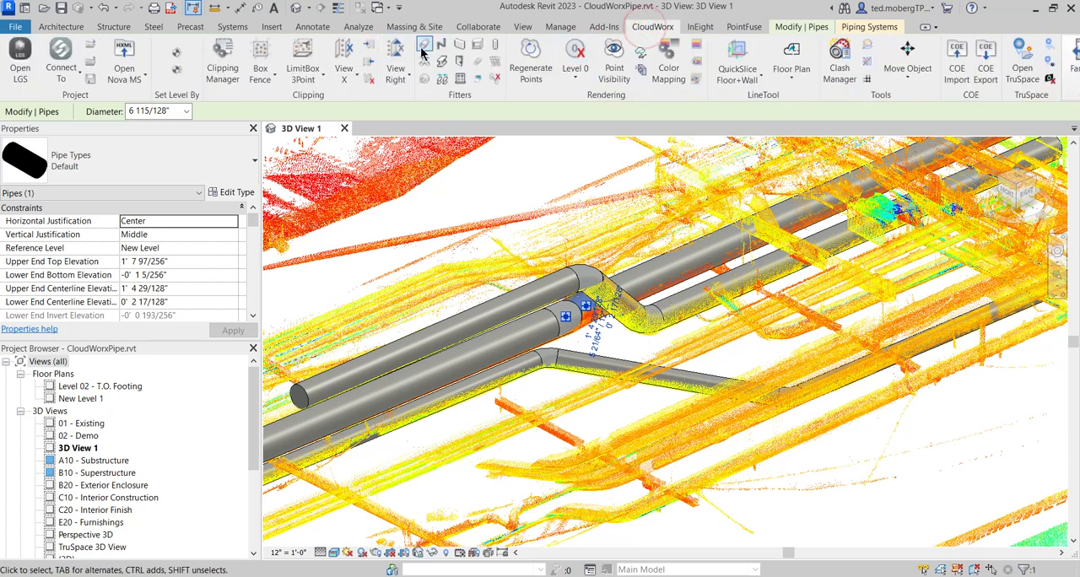